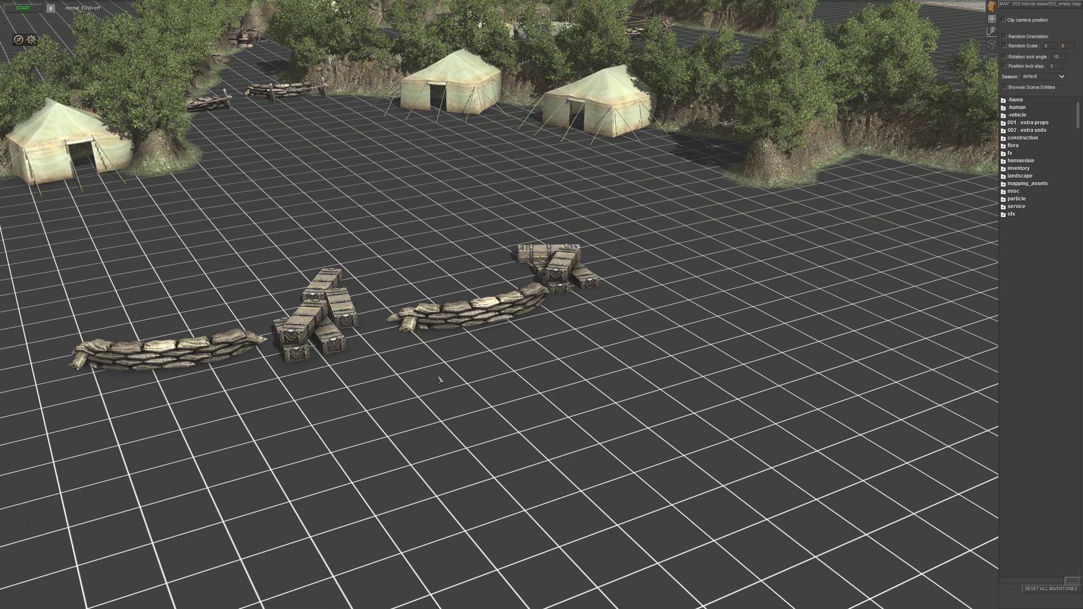
# - Prepare the g_component command in the developer console from the suggestions for g_
pyautogui.press('Down')
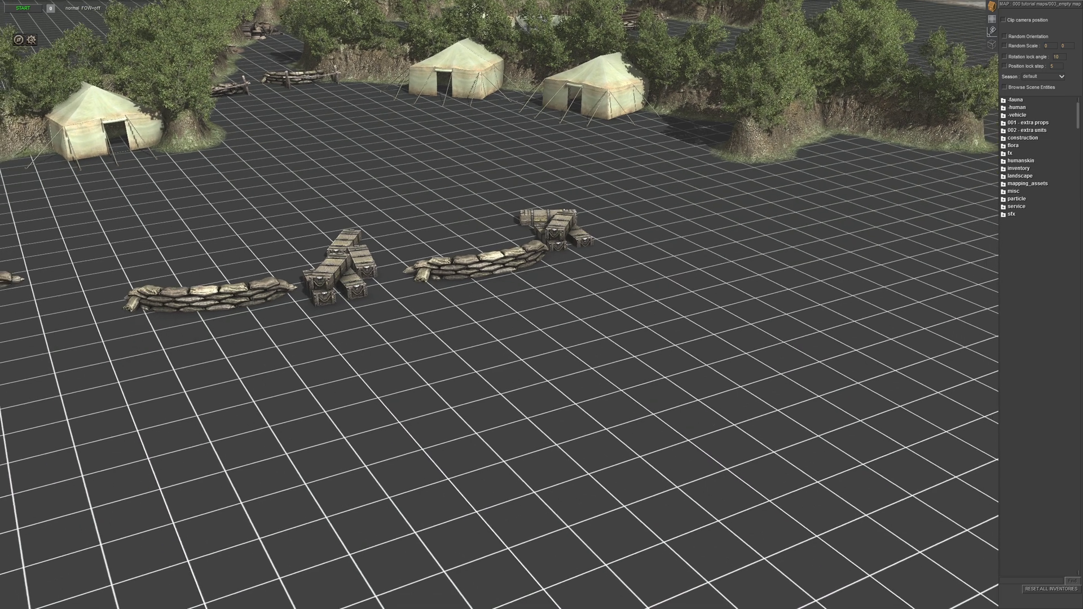
pyautogui.press('`')
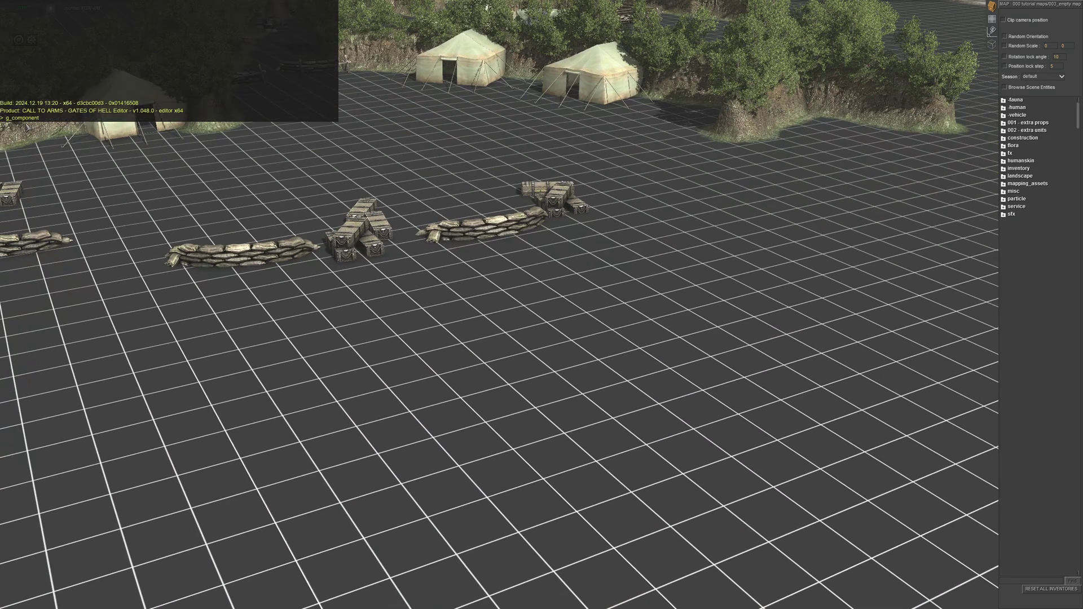
pyautogui.press('Return')
pyautogui.write('g_')
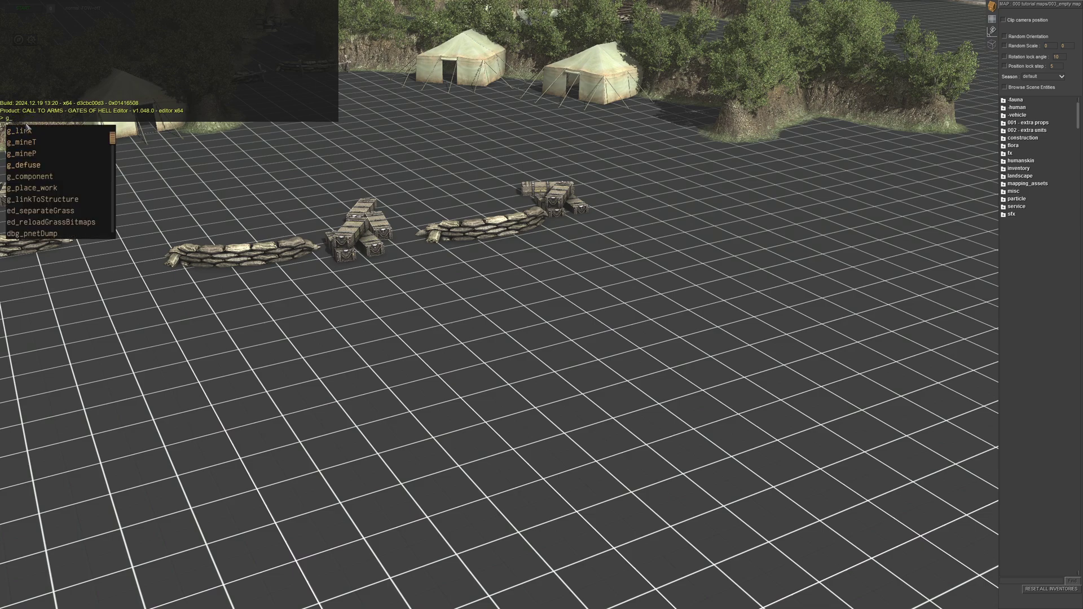
pyautogui.press('Down')
pyautogui.press('Tab')
pyautogui.press('`')
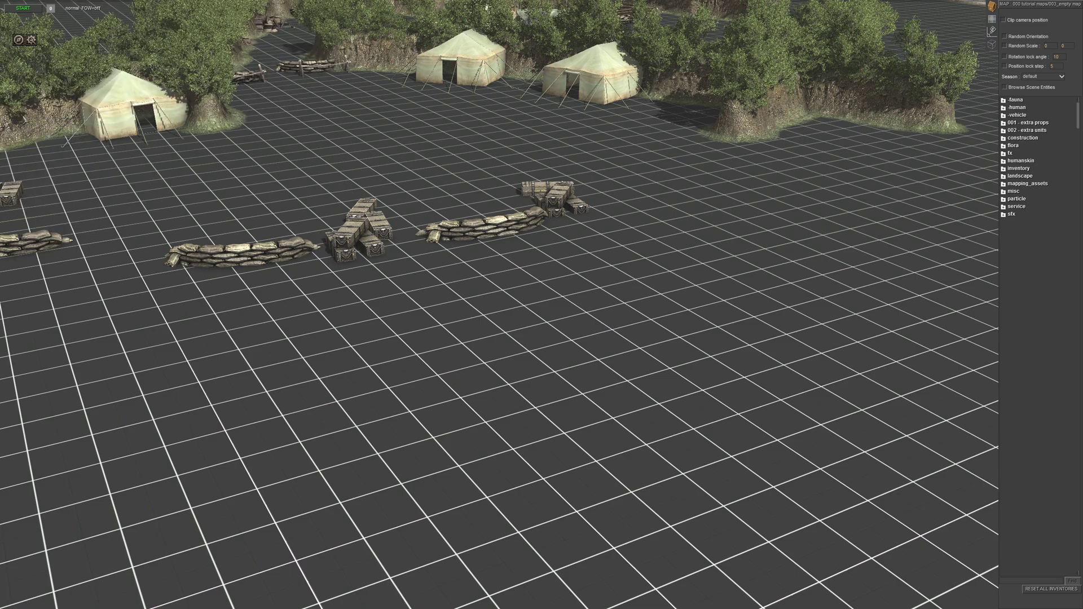
# - Place an m4a1_76w tank from the vehicle usa tank_medium assets on the open ground near the sandbags and crates
pyautogui.moveTo(283, 340); pyautogui.dragTo(509, 4, button='middle')
pyautogui.doubleClick(1017, 115)
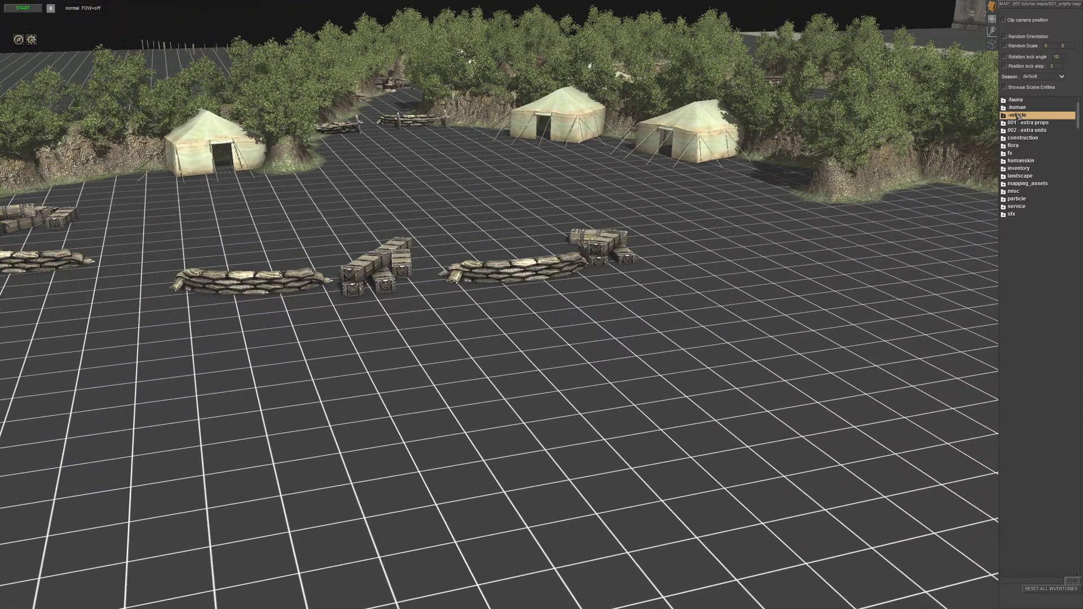
pyautogui.doubleClick(1019, 206)
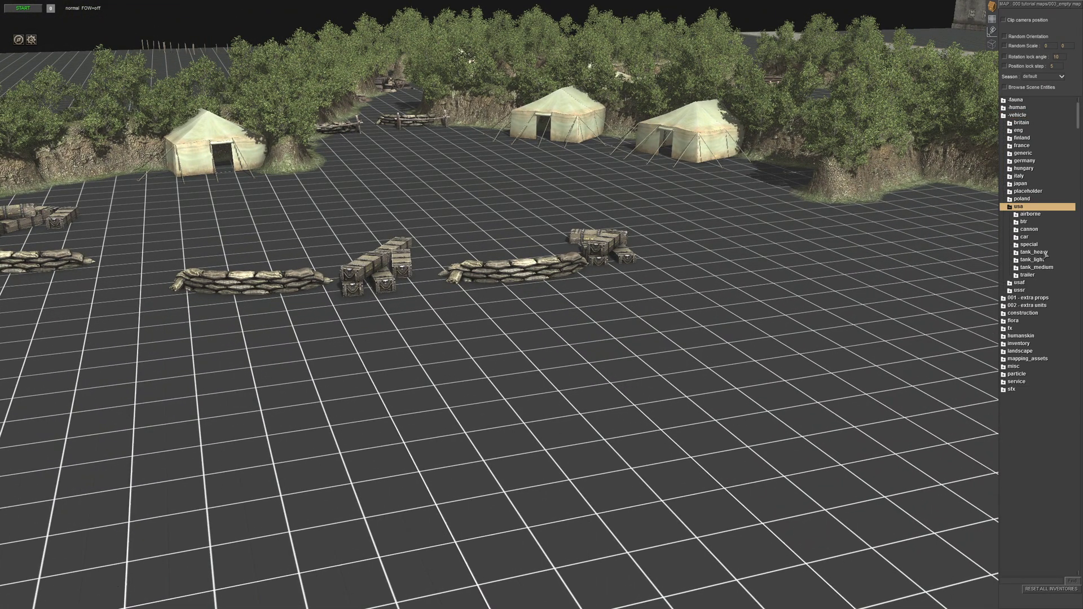
pyautogui.doubleClick(1037, 269)
pyautogui.click(1033, 329)
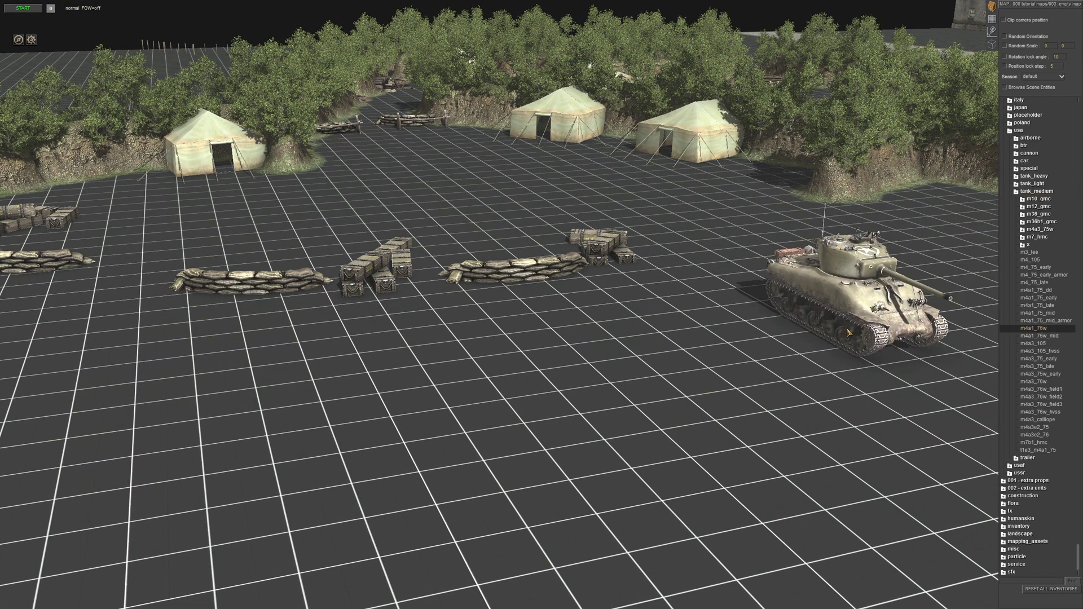
pyautogui.click(558, 296)
pyautogui.rightClick(626, 297)
# - Select the placed tank and break its right track with the console command g_component break "trackright"
pyautogui.moveTo(626, 297); pyautogui.dragTo(522, 345, button='middle')
pyautogui.scroll(3, 522, 346)
pyautogui.scroll(-5, 521, 345)
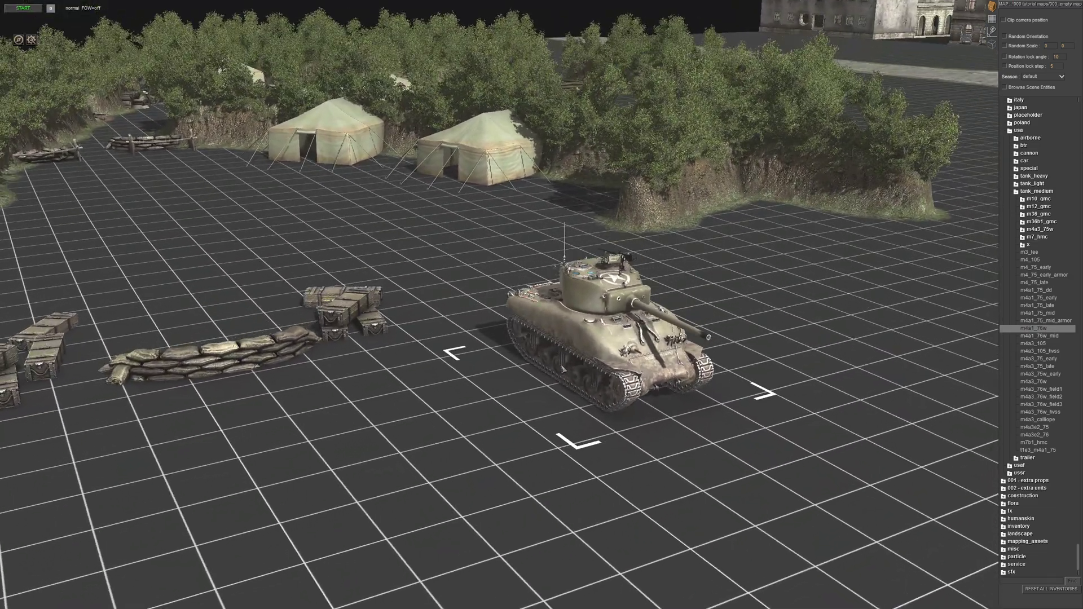
pyautogui.click(612, 354)
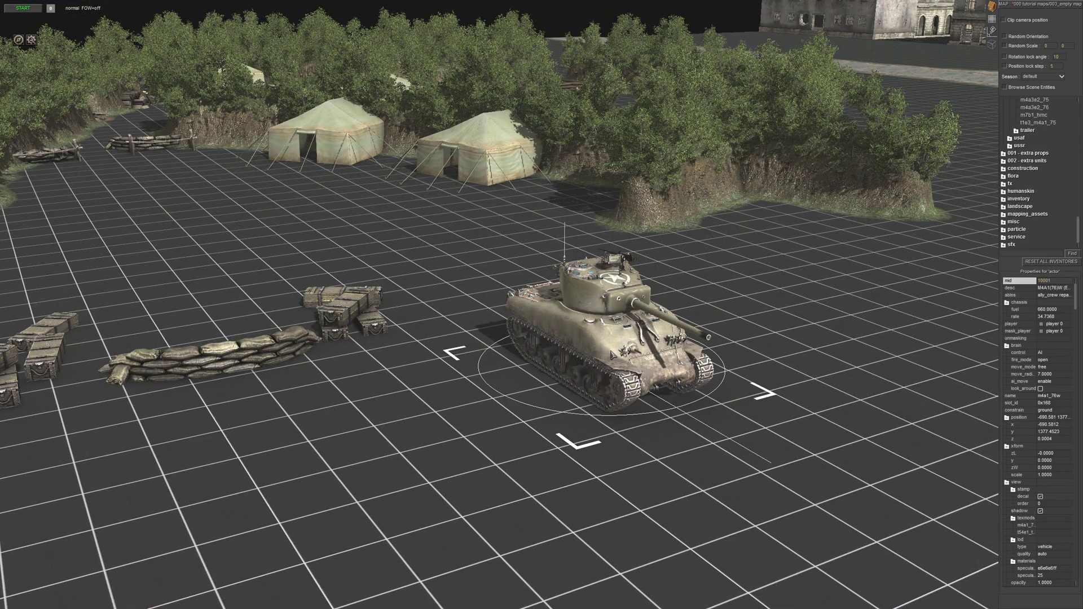
pyautogui.press('`')
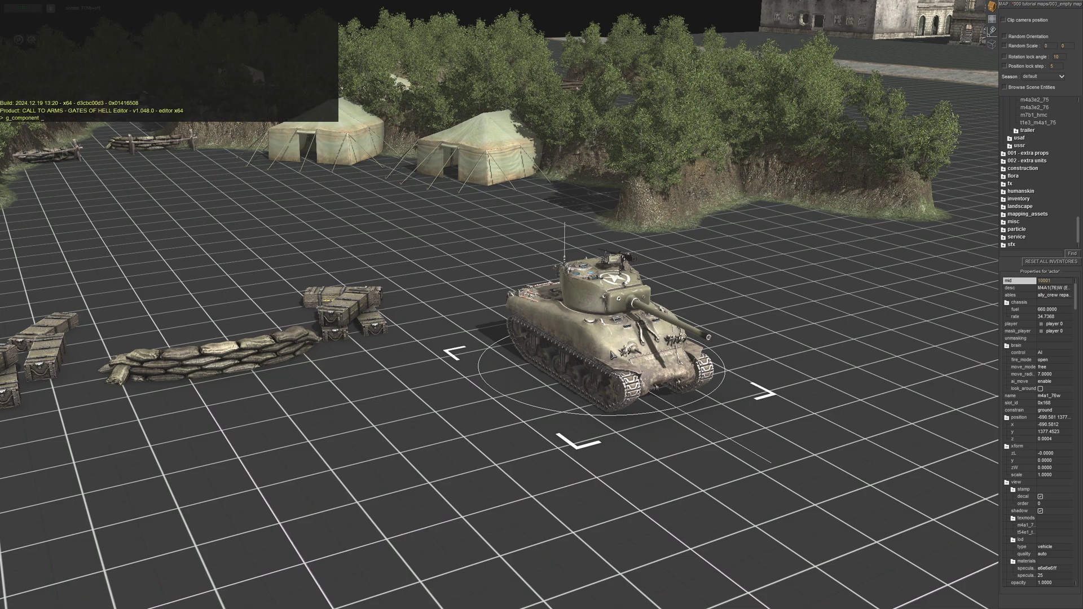
pyautogui.write('break')
pyautogui.write('"trackright')
pyautogui.press('Return')
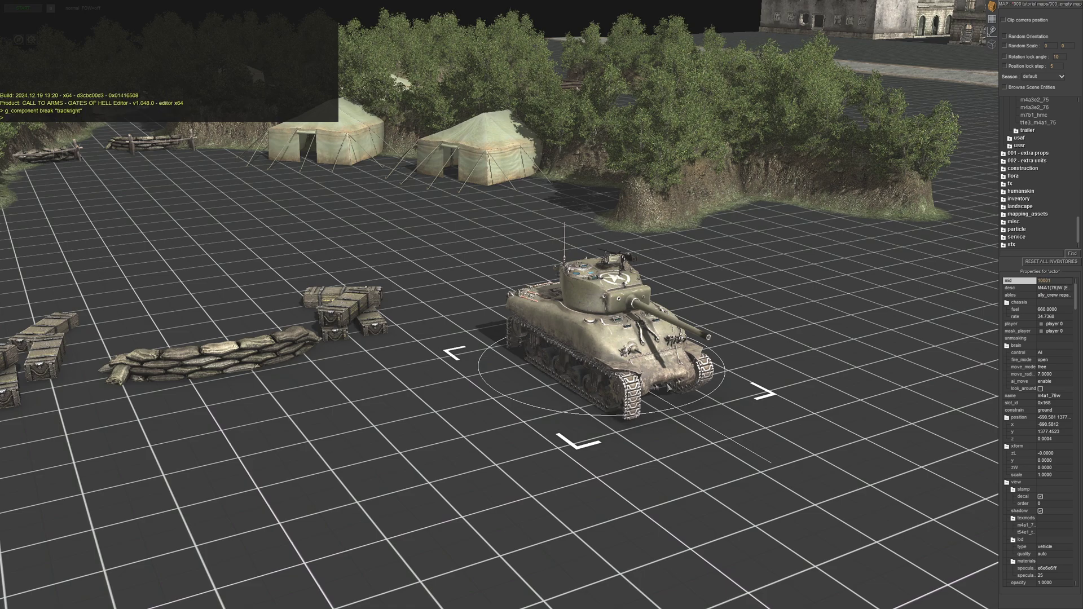
# - Break the tank's left track with the console command g_component break "trackleft"
pyautogui.moveTo(890, 454); pyautogui.dragTo(728, 452, button='middle')
pyautogui.press('Up')
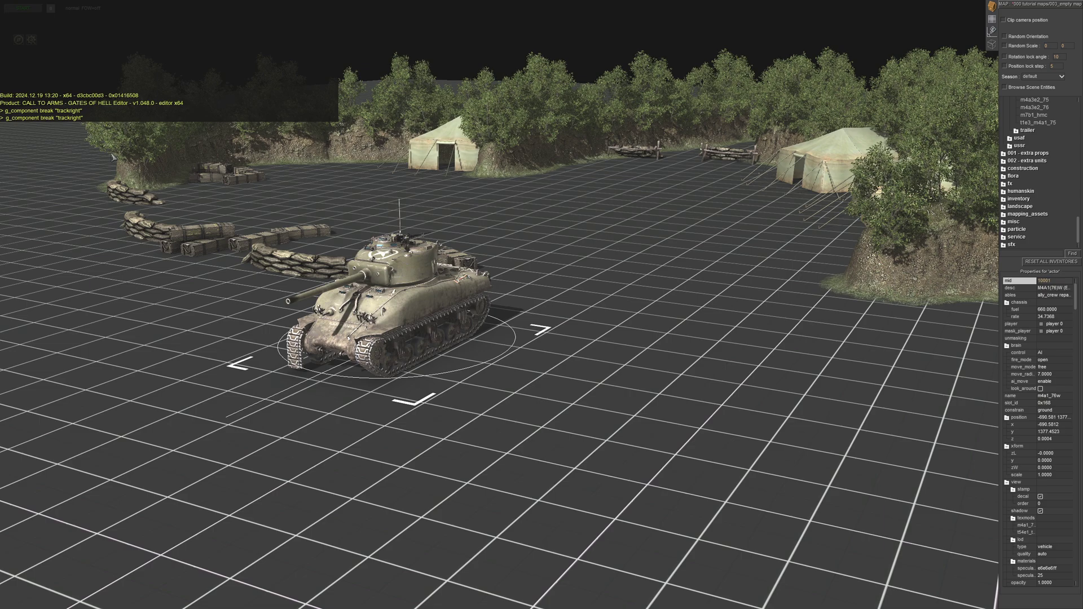
pyautogui.press('BackSpace')
pyautogui.press('BackSpace')
pyautogui.press('BackSpace')
pyautogui.press('BackSpace')
pyautogui.write('lef')
pyautogui.press('Return')
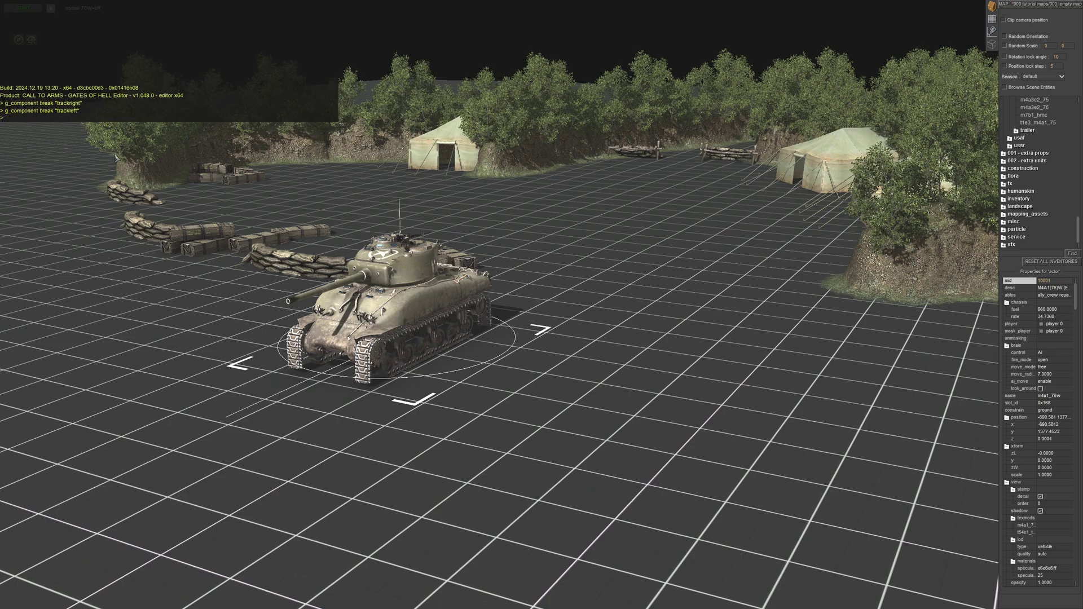
# - Move the tank onto the ground between the tents and sandbags, at about x -1068, y 1409, turned to about -34°
pyautogui.moveTo(421, 394); pyautogui.dragTo(575, 402)
pyautogui.scroll(-3, 576, 403)
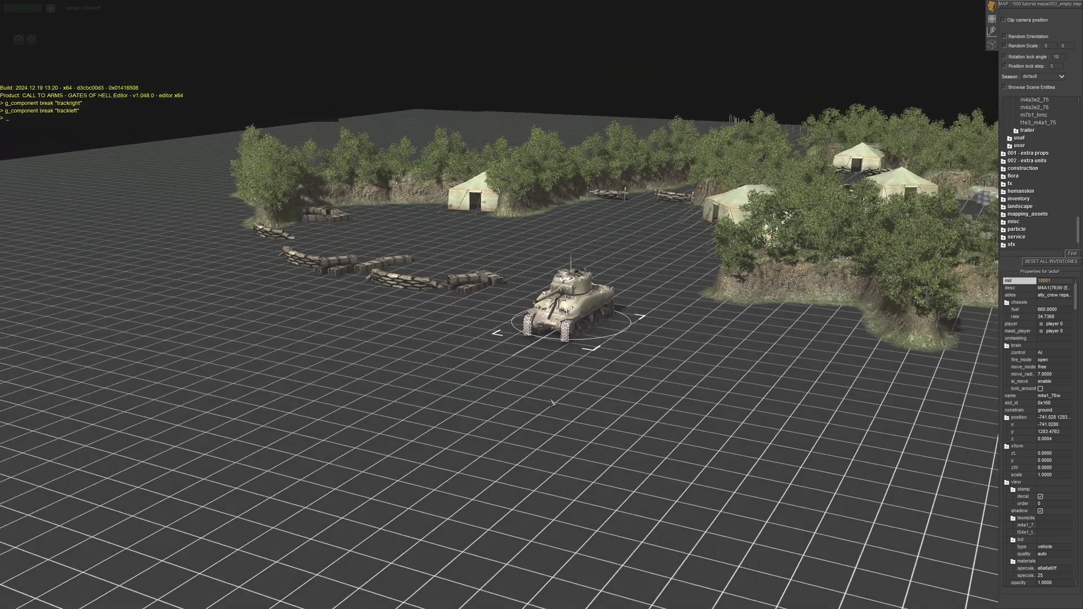
pyautogui.moveTo(576, 403); pyautogui.dragTo(732, 423, button='middle')
pyautogui.scroll(-2, 662, 401)
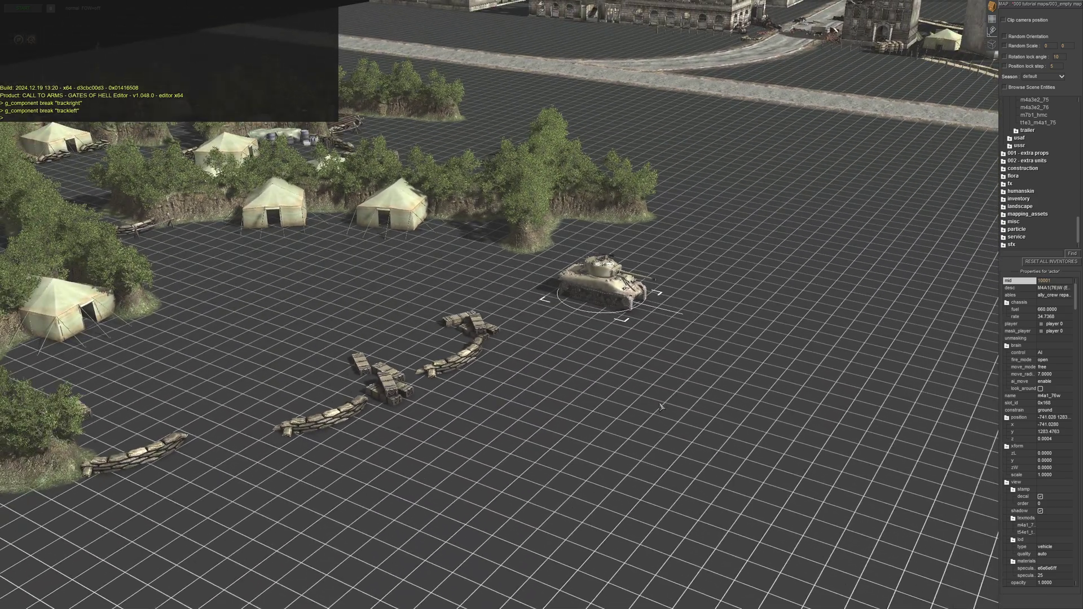
pyautogui.write('c')
pyautogui.press('BackSpace')
pyautogui.press('`')
pyautogui.moveTo(685, 338); pyautogui.dragTo(607, 331, button='middle')
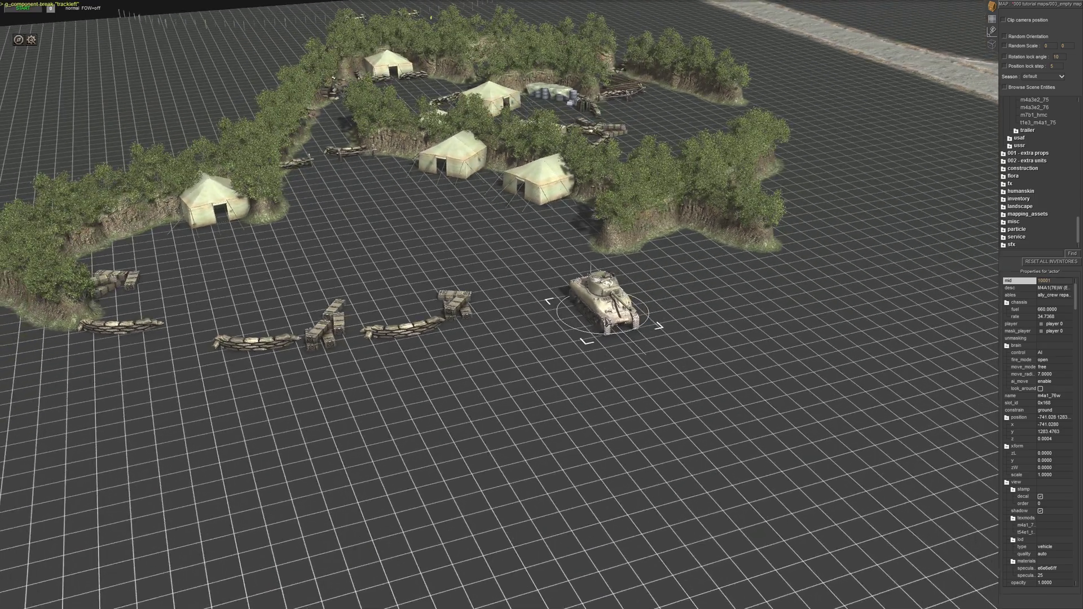
pyautogui.keyDown('alt'); pyautogui.moveTo(604, 318); pyautogui.dragTo(530, 244); pyautogui.keyUp('alt')
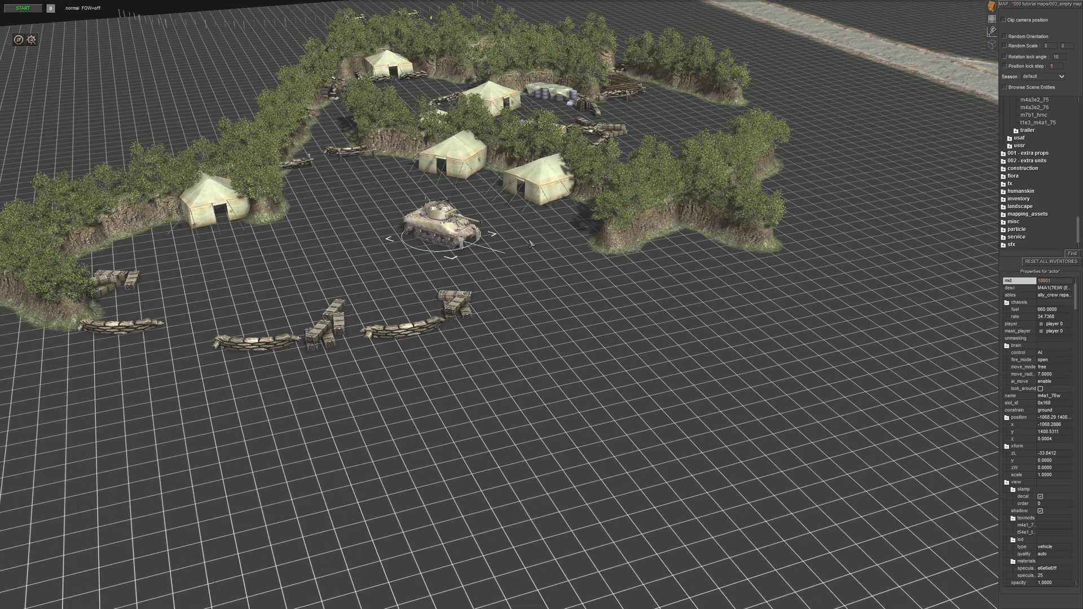
pyautogui.click(681, 400)
pyautogui.moveTo(682, 400); pyautogui.dragTo(555, 324, button='middle')
pyautogui.scroll(5, 550, 316)
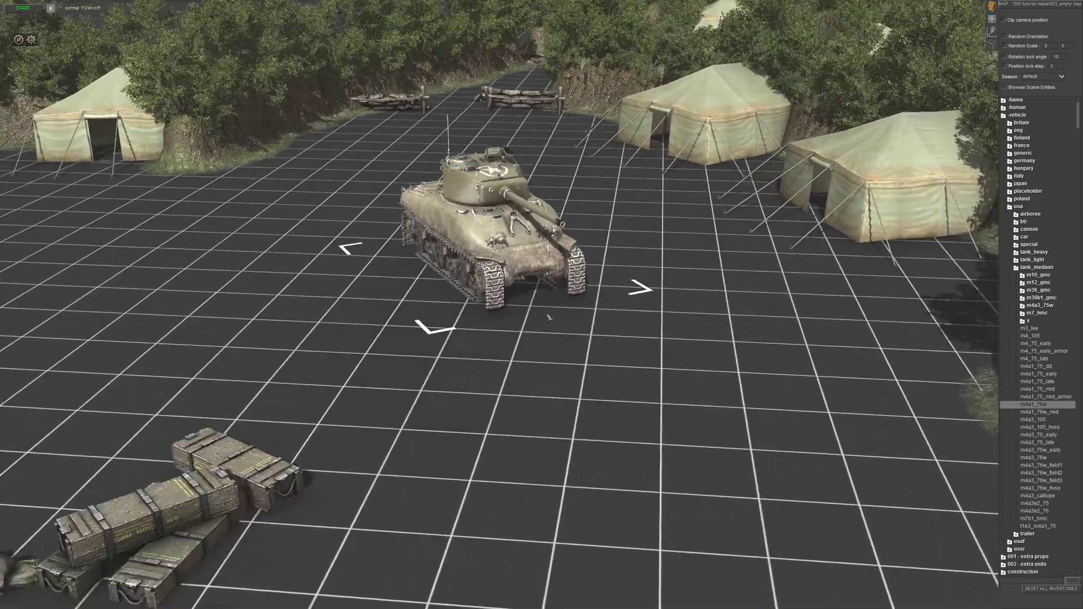
# - Shift the tank farther in toward the tents, to about x -1141, y 1502, and turn it to about 12°
pyautogui.click(526, 269)
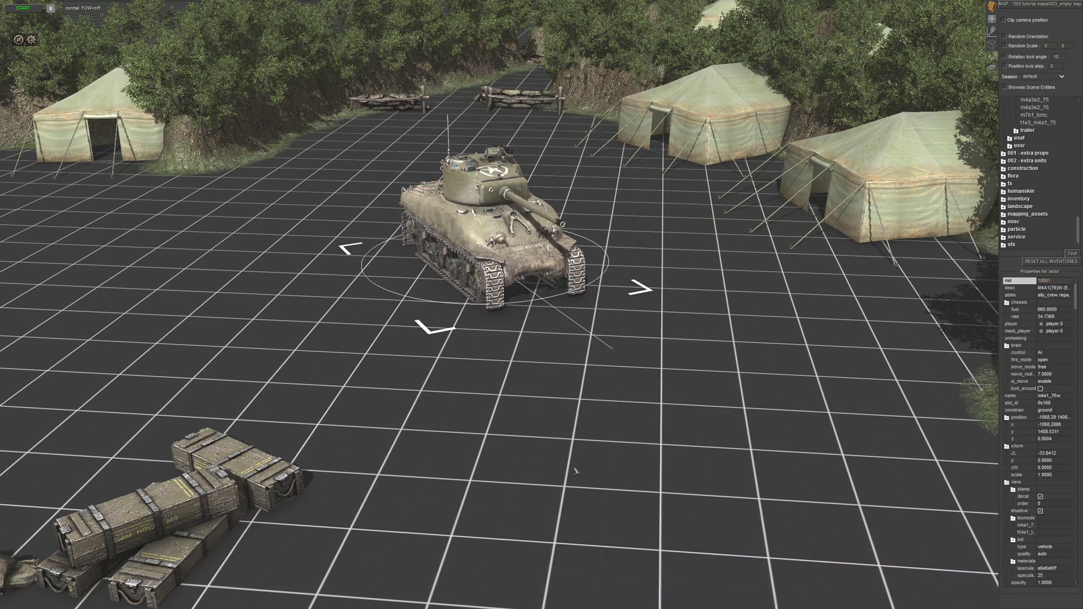
pyautogui.scroll(-5, 530, 443)
pyautogui.moveTo(529, 442); pyautogui.dragTo(569, 436, button='middle')
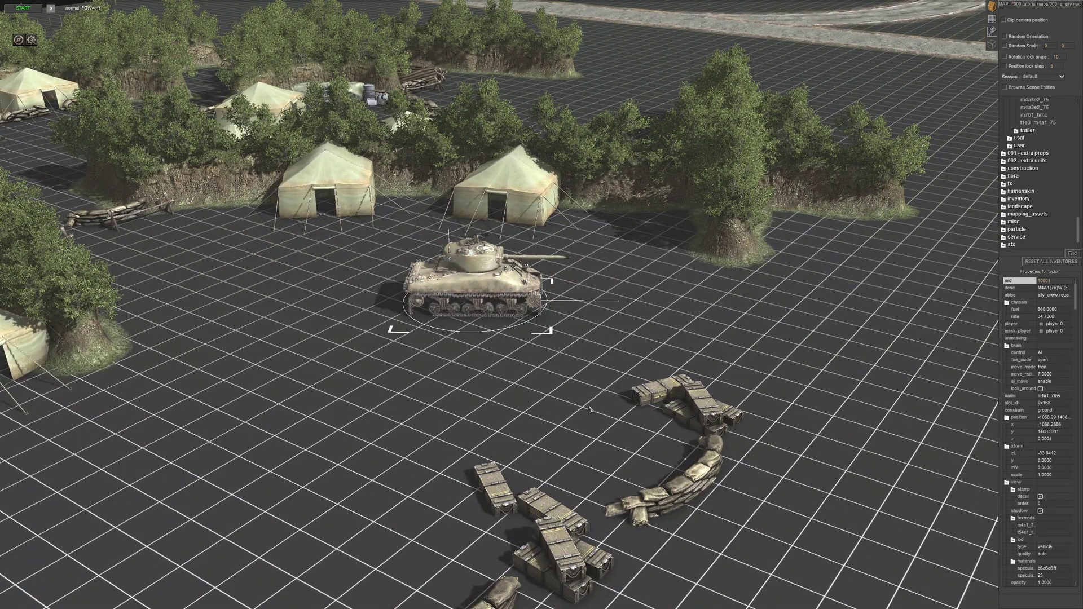
pyautogui.moveTo(583, 350); pyautogui.dragTo(518, 326, button='middle')
pyautogui.moveTo(514, 304); pyautogui.dragTo(368, 376)
pyautogui.moveTo(367, 377); pyautogui.dragTo(530, 264, button='middle')
# - Break the tank's turret with the console command g_component break "turret"
pyautogui.press('`')
pyautogui.press('Up')
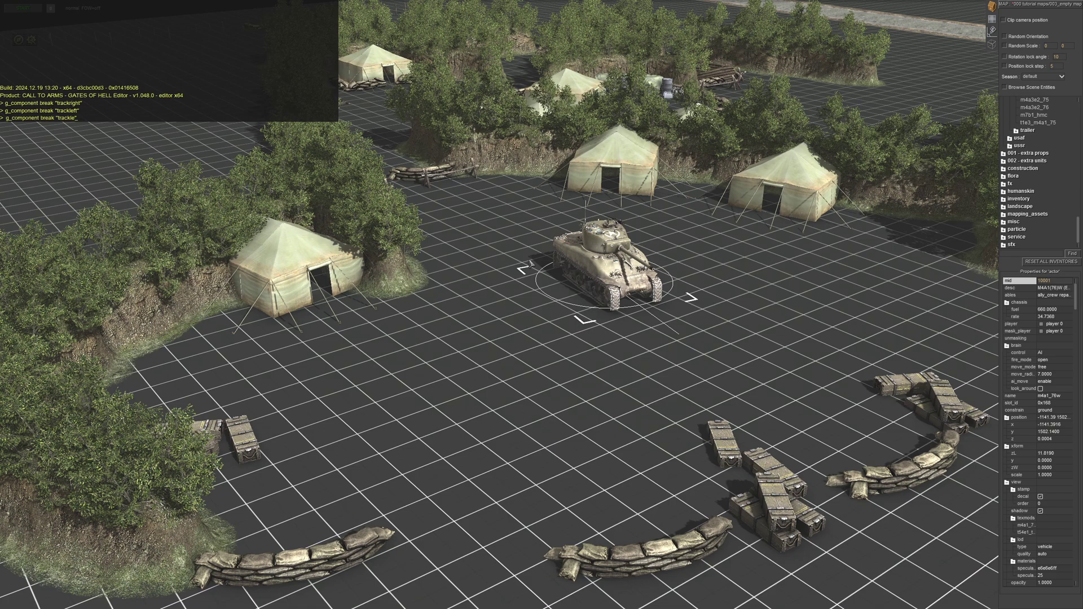
pyautogui.press('BackSpace')
pyautogui.press('BackSpace')
pyautogui.press('BackSpace')
pyautogui.press('BackSpace')
pyautogui.press('BackSpace')
pyautogui.press('BackSpace')
pyautogui.write('urret"')
pyautogui.press('Return')
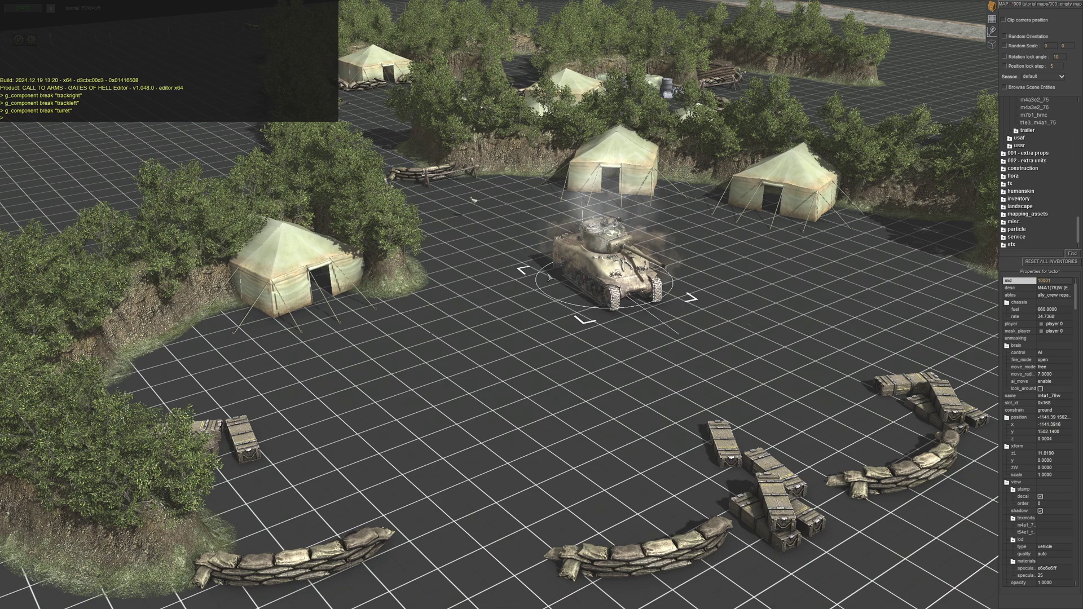
# - Break the tank's gun with the console command g_component break "gun"
pyautogui.press('Up')
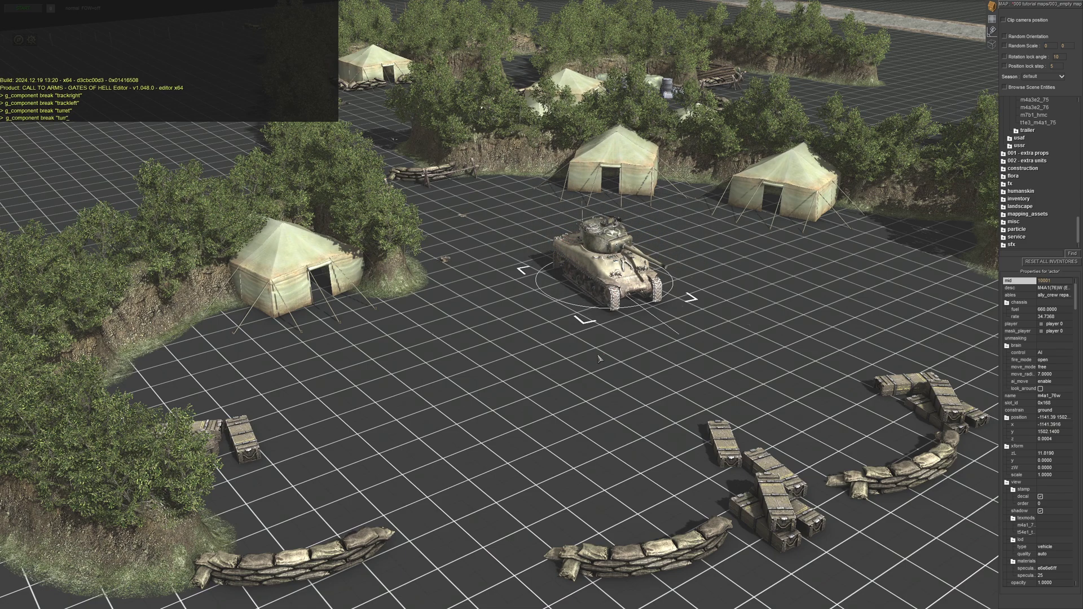
pyautogui.press('BackSpace')
pyautogui.press('BackSpace')
pyautogui.press('BackSpace')
pyautogui.press('BackSpace')
pyautogui.write('gun"')
pyautogui.press('Return')
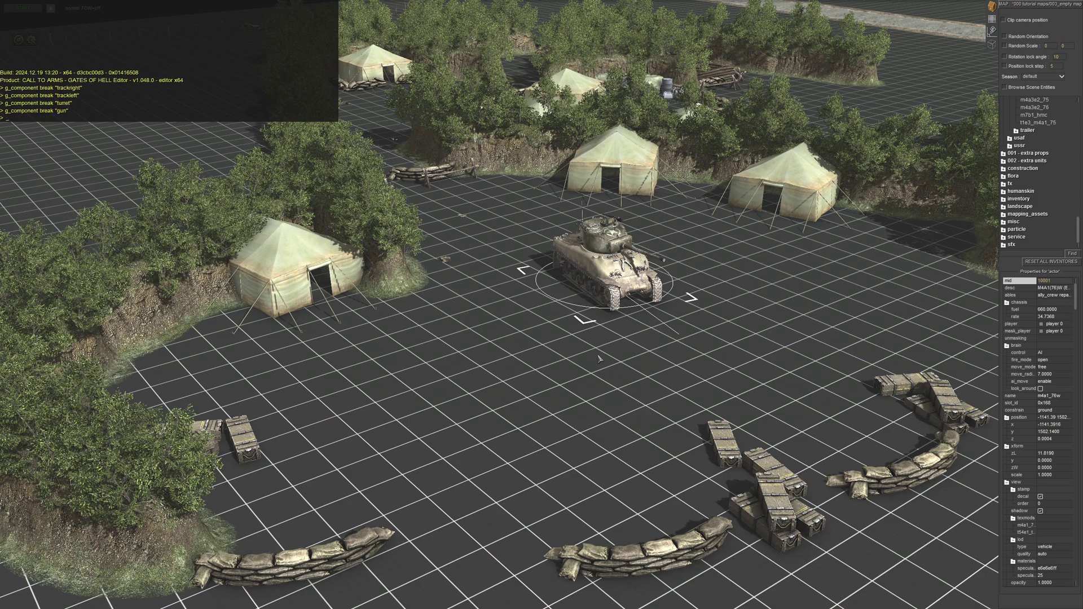
# - Nudge the tank slightly and break its hull with the console command g_component break "body"
pyautogui.moveTo(590, 400)
pyautogui.mouseDown()
pyautogui.moveTo(635, 399)
pyautogui.moveTo(605, 405)
pyautogui.mouseUp()
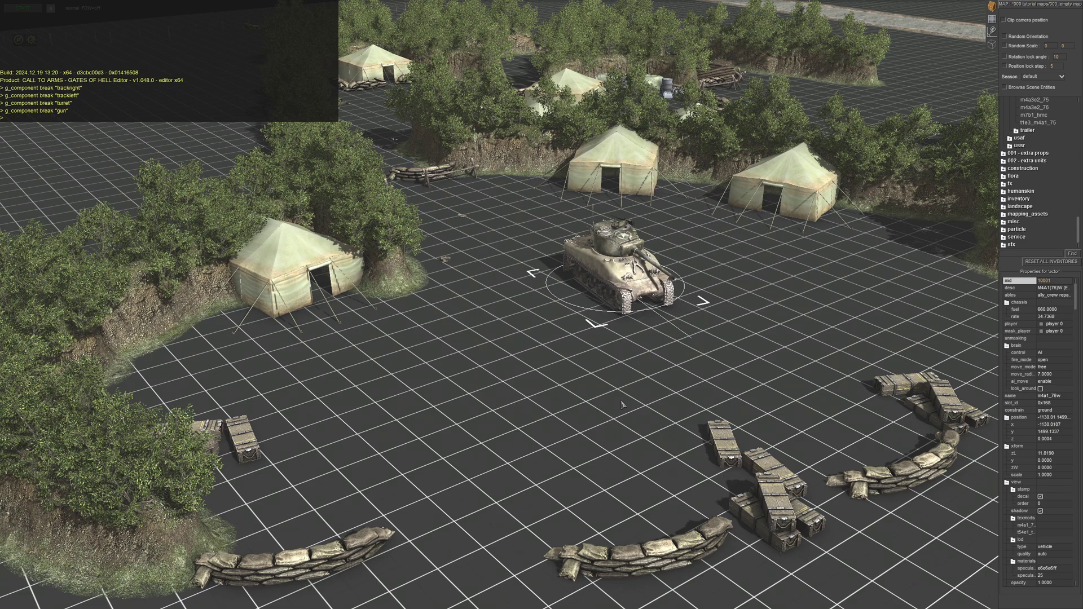
pyautogui.press('Up')
pyautogui.write('body')
pyautogui.press('Return')
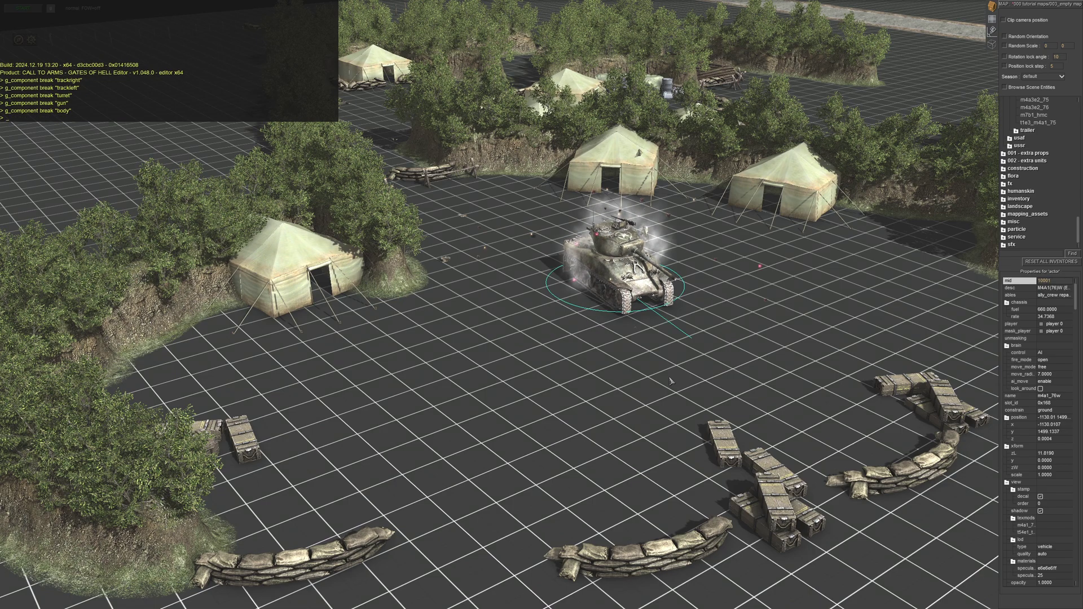
pyautogui.press('`')
pyautogui.moveTo(677, 377); pyautogui.dragTo(536, 416, button='middle')
pyautogui.scroll(3, 536, 416)
# - Try to break the tank's engine with the console command g_component break "enmgine"
pyautogui.press('`')
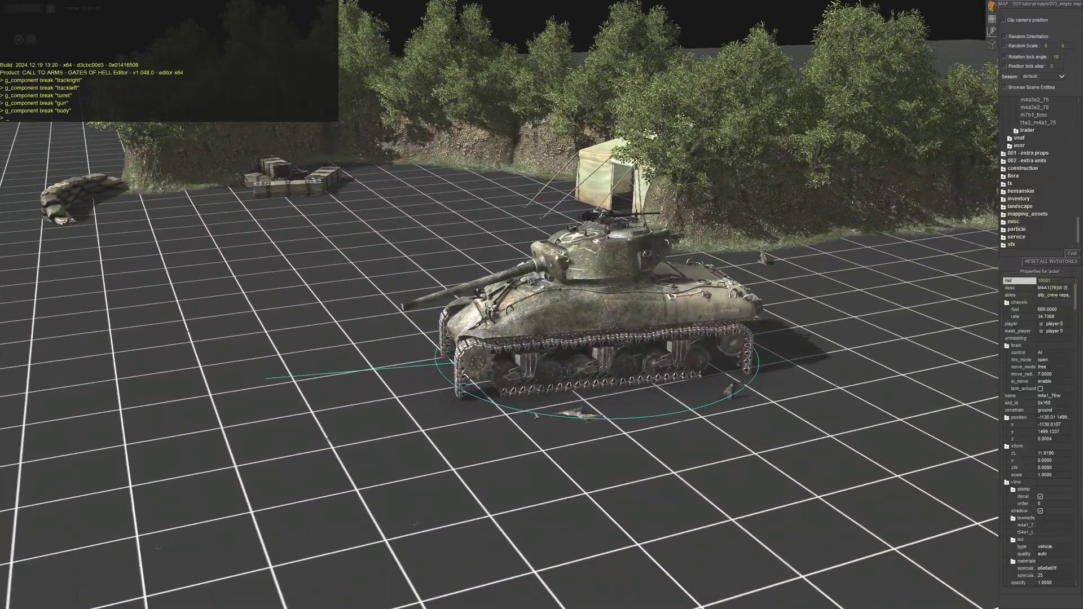
pyautogui.press('Up')
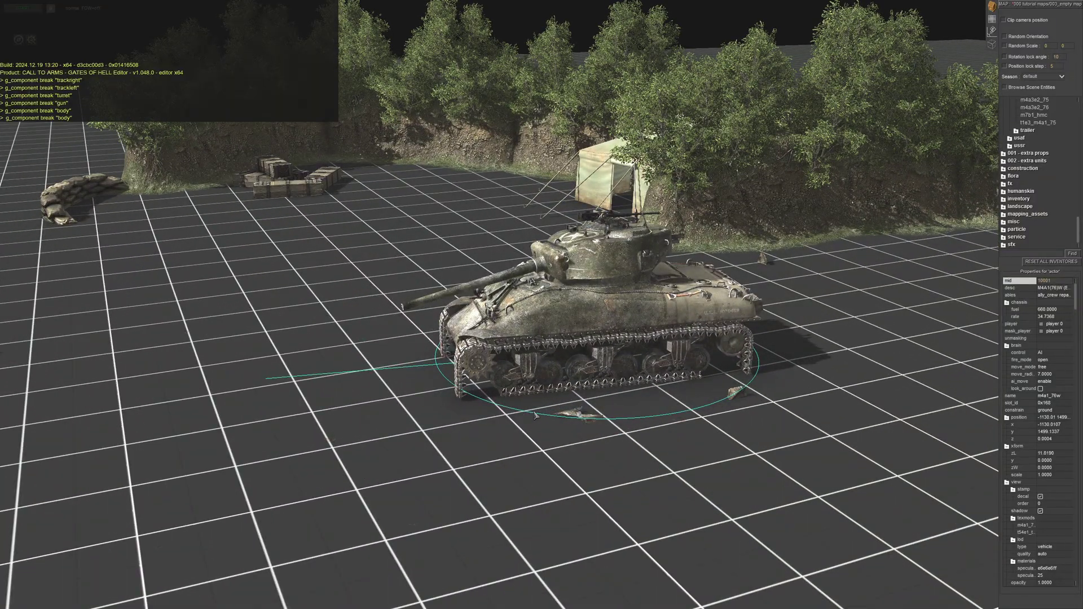
pyautogui.press('Left')
pyautogui.press('BackSpace')
pyautogui.press('BackSpace')
pyautogui.press('BackSpace')
pyautogui.press('BackSpace')
pyautogui.press('BackSpace')
pyautogui.write('enmgine"')
pyautogui.press('Return')
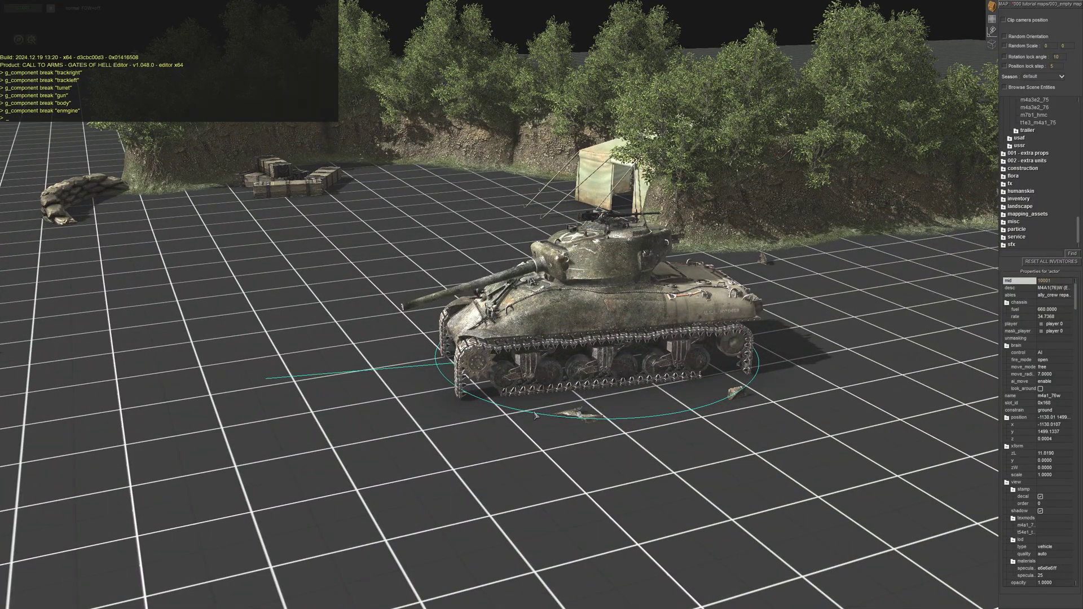
# - Correct the misspelled component name and run g_component break "engine" on the tank
pyautogui.press('Up')
pyautogui.press('Left')
pyautogui.press('Left')
pyautogui.press('Left')
pyautogui.press('Left')
pyautogui.press('Left')
pyautogui.press('BackSpace')
pyautogui.press('Return')
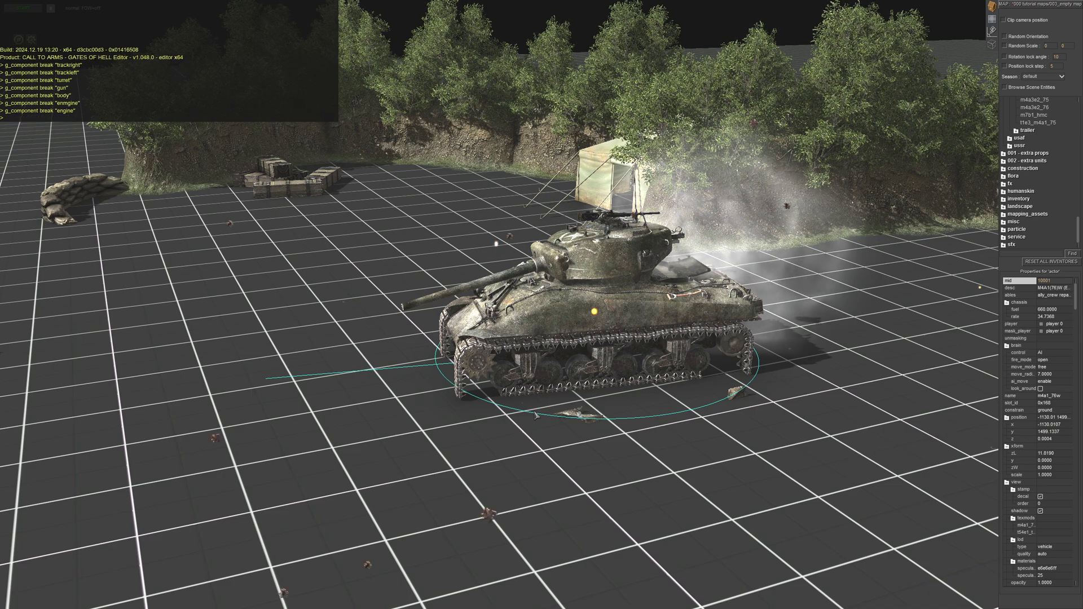
# - Turn the damaged tank to about -77° and move it closer to the lone tent behind the sandbag line
pyautogui.press('`')
pyautogui.scroll(-5, 536, 416)
pyautogui.moveTo(536, 416); pyautogui.dragTo(649, 416, button='middle')
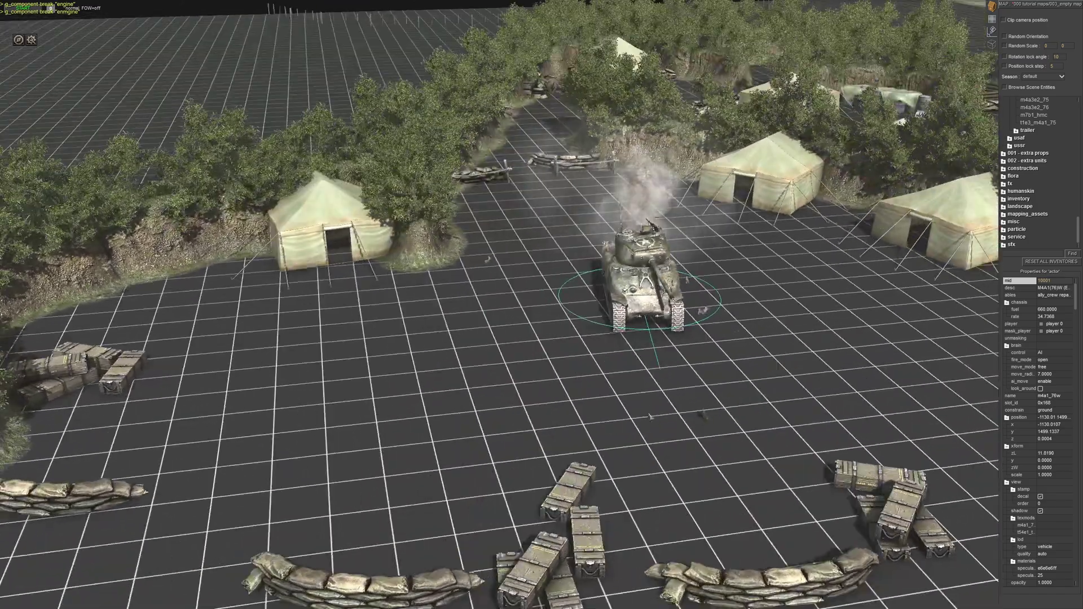
pyautogui.moveTo(650, 416); pyautogui.dragTo(756, 414)
pyautogui.press('Down')
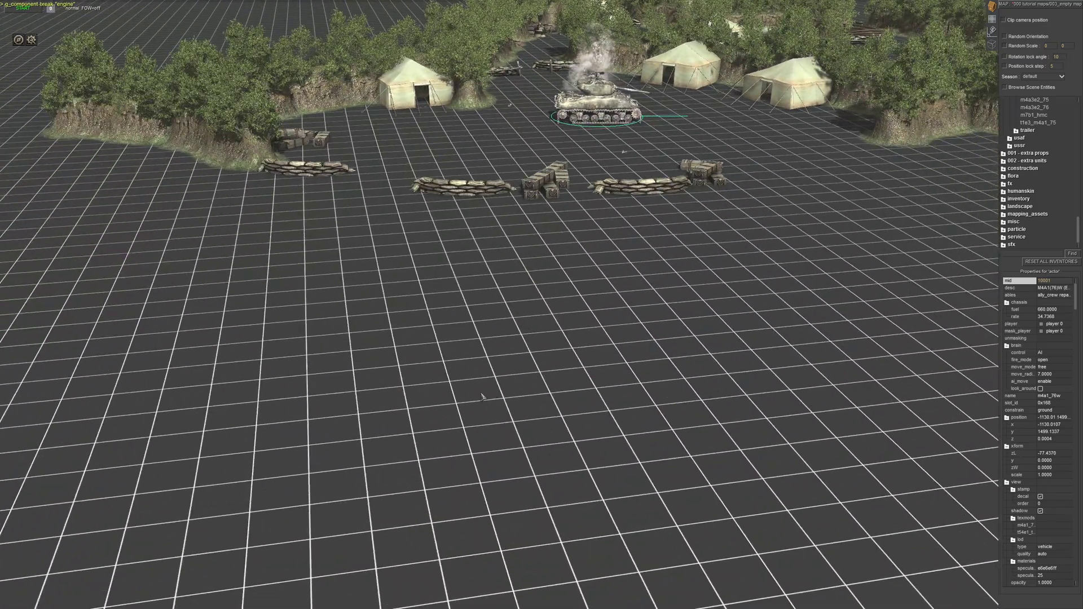
pyautogui.scroll(5, 482, 397)
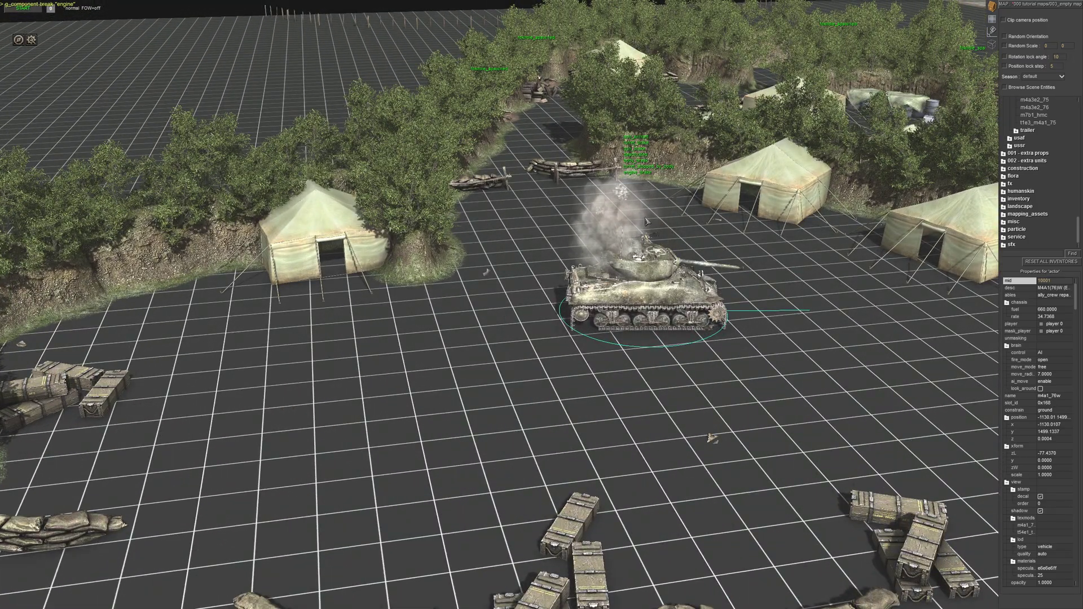
pyautogui.moveTo(534, 435); pyautogui.dragTo(571, 431, button='middle')
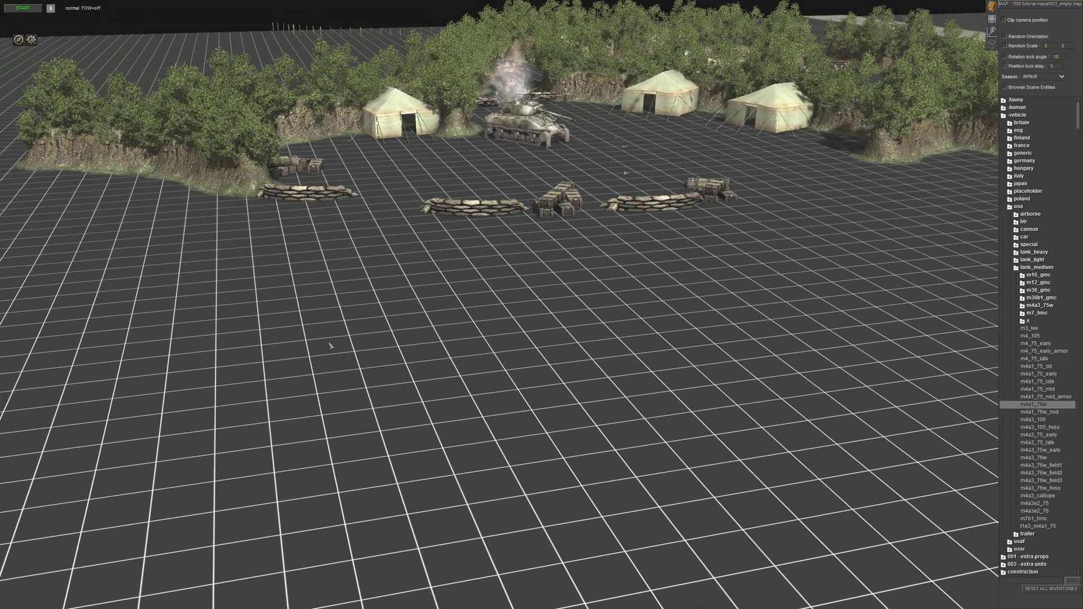
pyautogui.scroll(4, 331, 345)
pyautogui.moveTo(332, 346); pyautogui.dragTo(660, 295, button='middle')
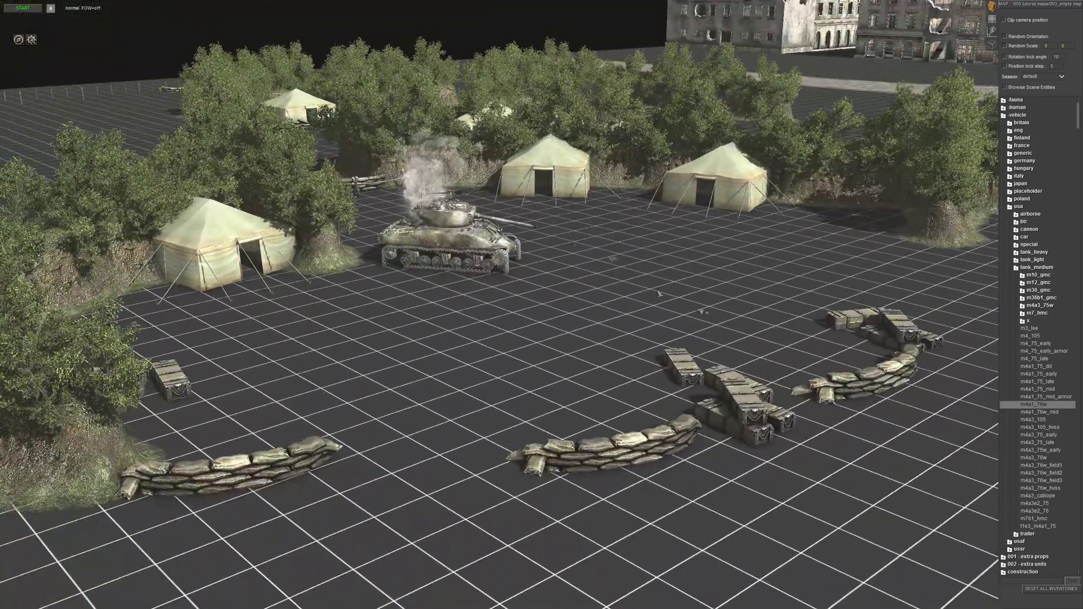
# - Place a cckw_redball truck from the USA car vehicles on the open ground beside the damaged tank
pyautogui.click(1013, 269)
pyautogui.click(1016, 206)
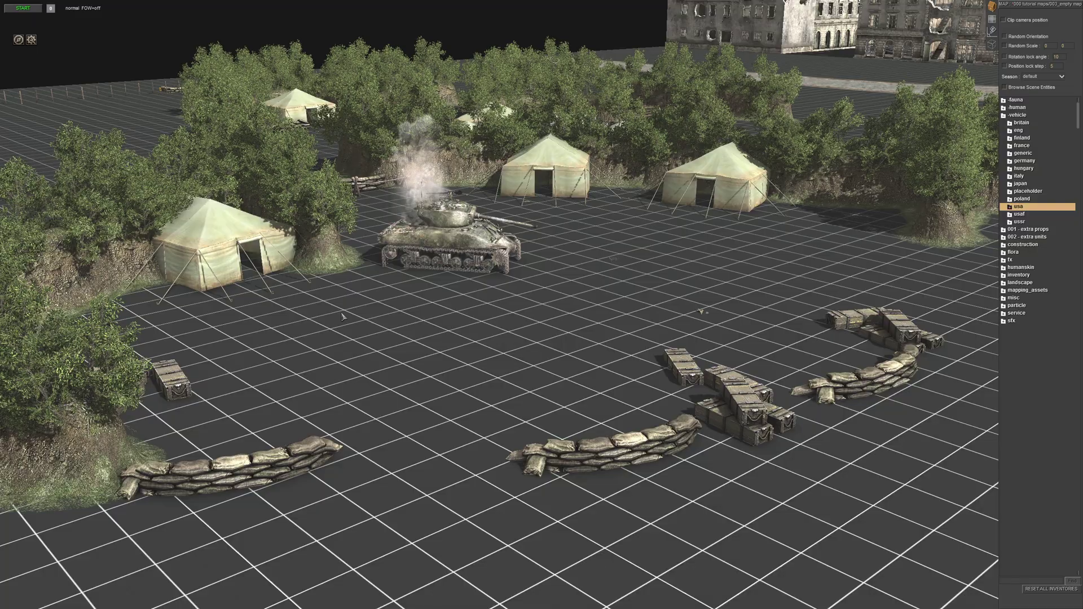
pyautogui.click(1003, 116)
pyautogui.scroll(-3, 607, 285)
pyautogui.moveTo(607, 285); pyautogui.dragTo(513, 333, button='middle')
pyautogui.moveTo(614, 331); pyautogui.dragTo(549, 335, button='middle')
pyautogui.click(1004, 115)
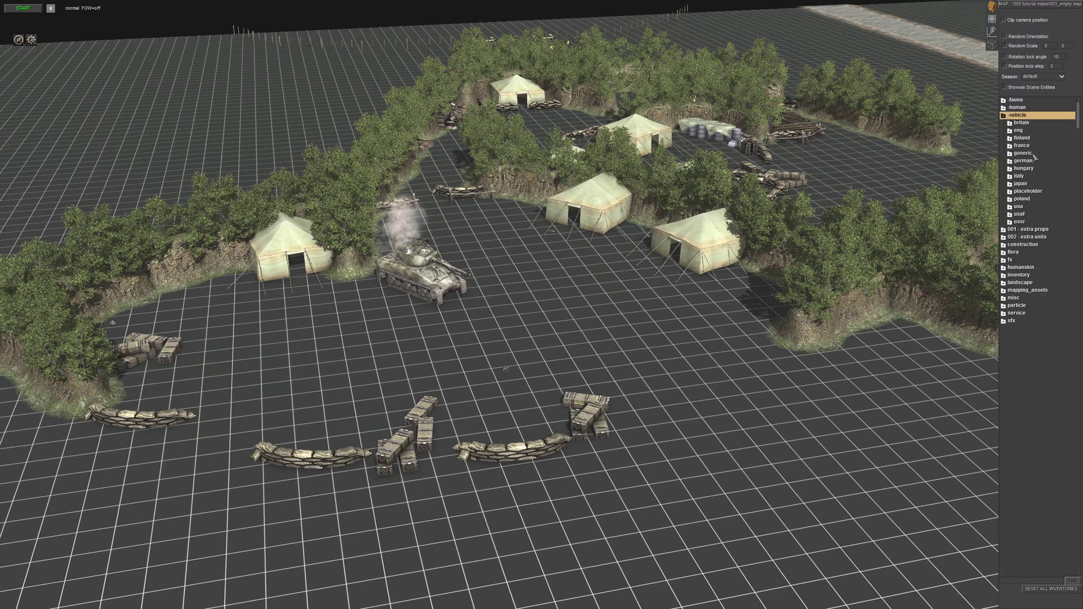
pyautogui.doubleClick(1019, 206)
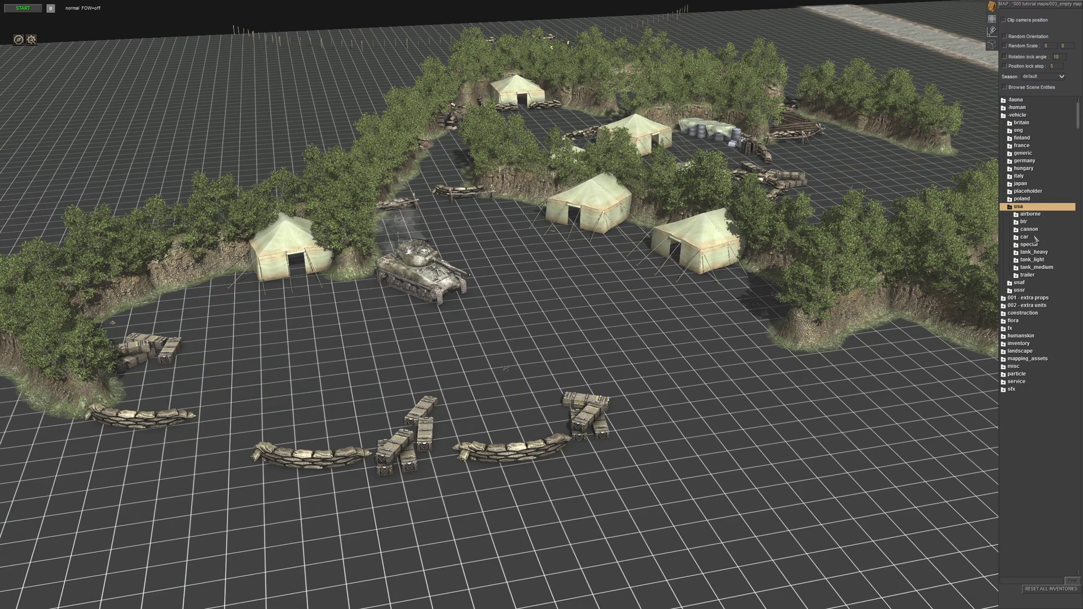
pyautogui.doubleClick(1024, 237)
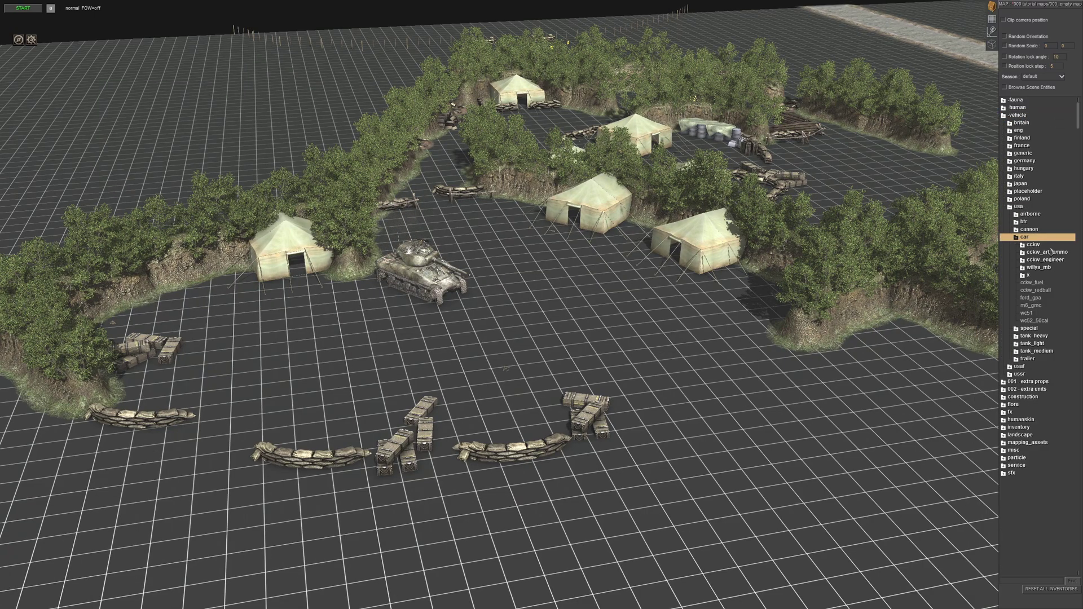
pyautogui.doubleClick(1036, 290)
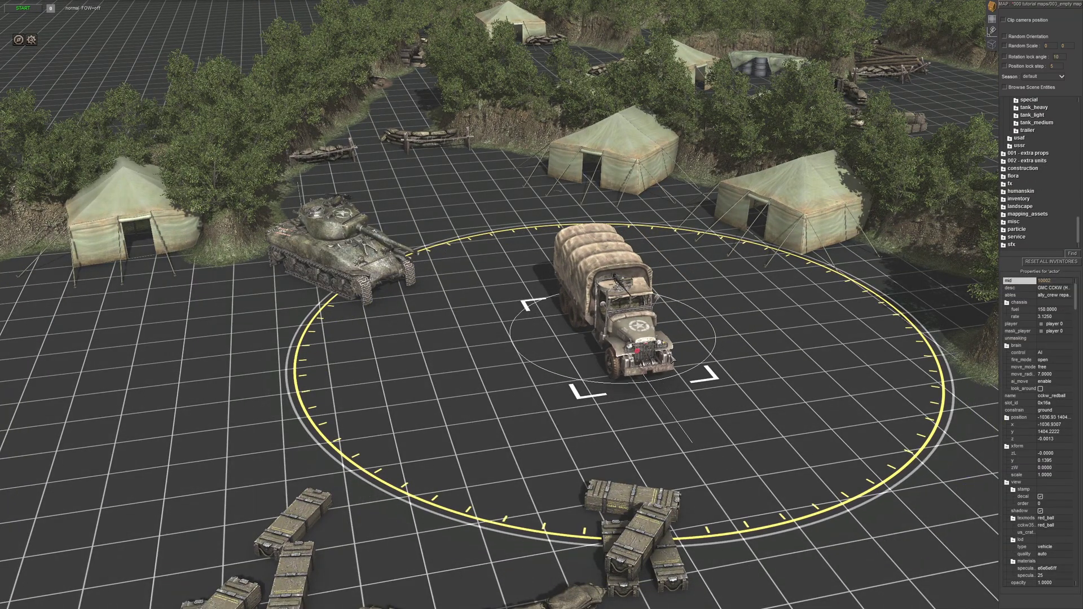
# - Break the truck's engine and body with the console commands g_component break "engine" and g_component break "body"
pyautogui.press('`')
pyautogui.press('Up')
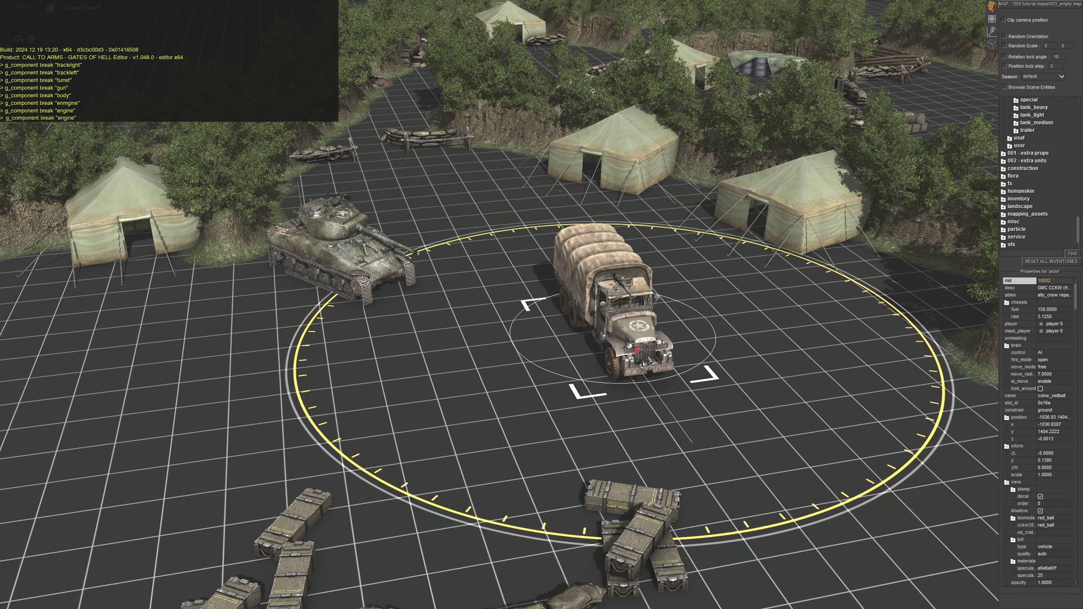
pyautogui.press('Return')
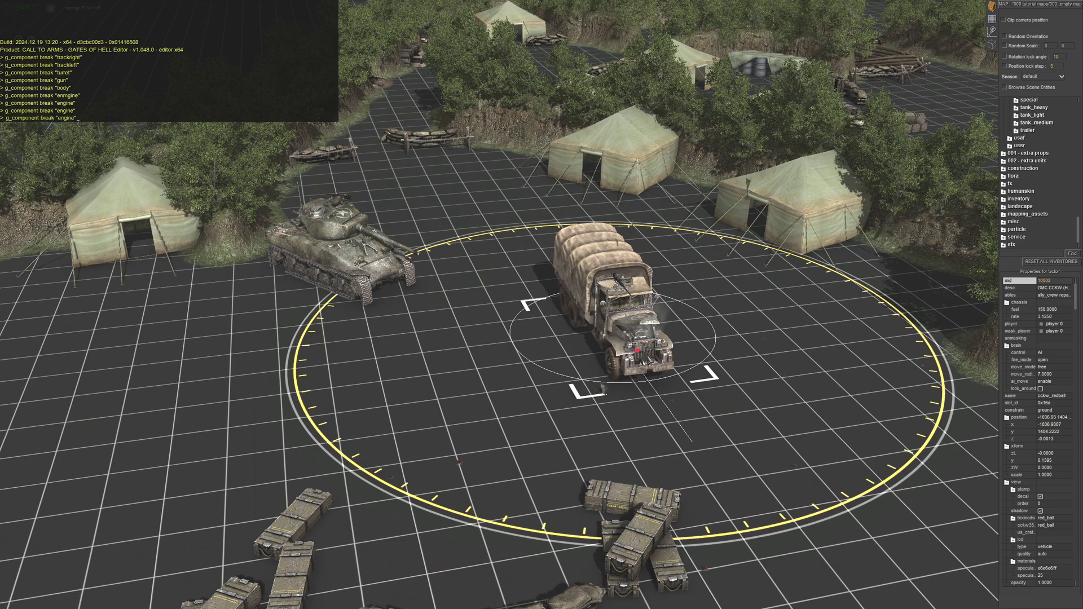
pyautogui.press('Up')
pyautogui.press('Up')
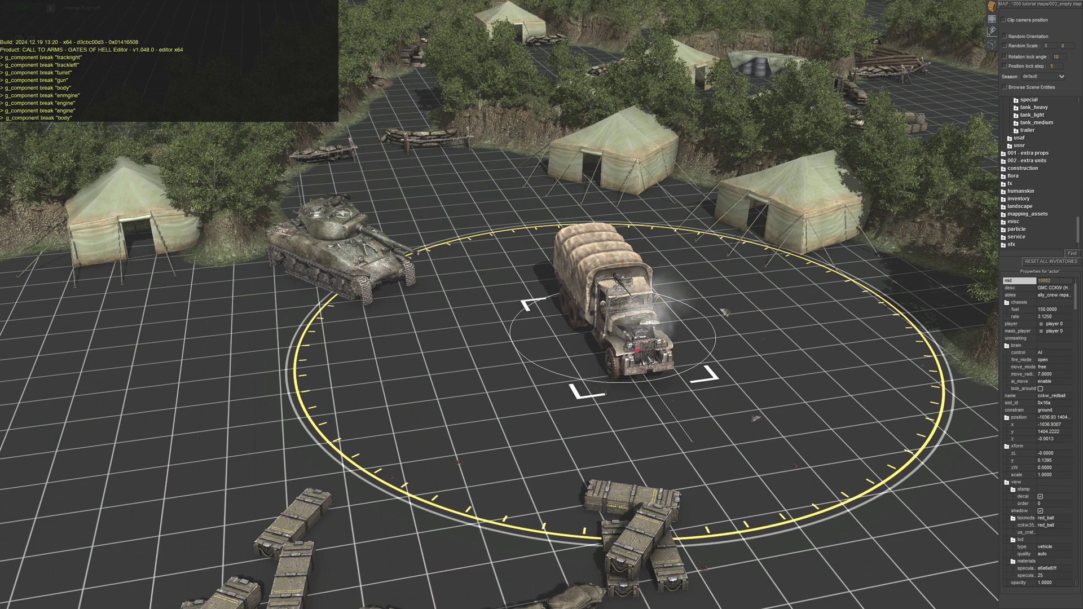
pyautogui.press('Return')
# - Run the console command g_component break "turret" on the selected truck
pyautogui.press('Up')
pyautogui.press('Up')
pyautogui.press('Up')
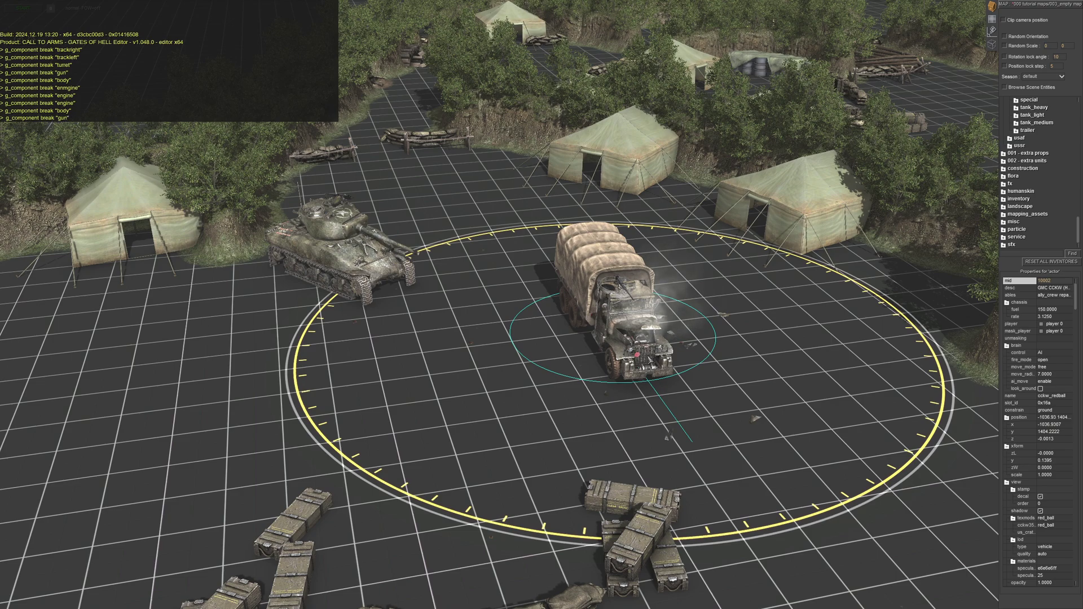
pyautogui.press('Up')
pyautogui.press('Down')
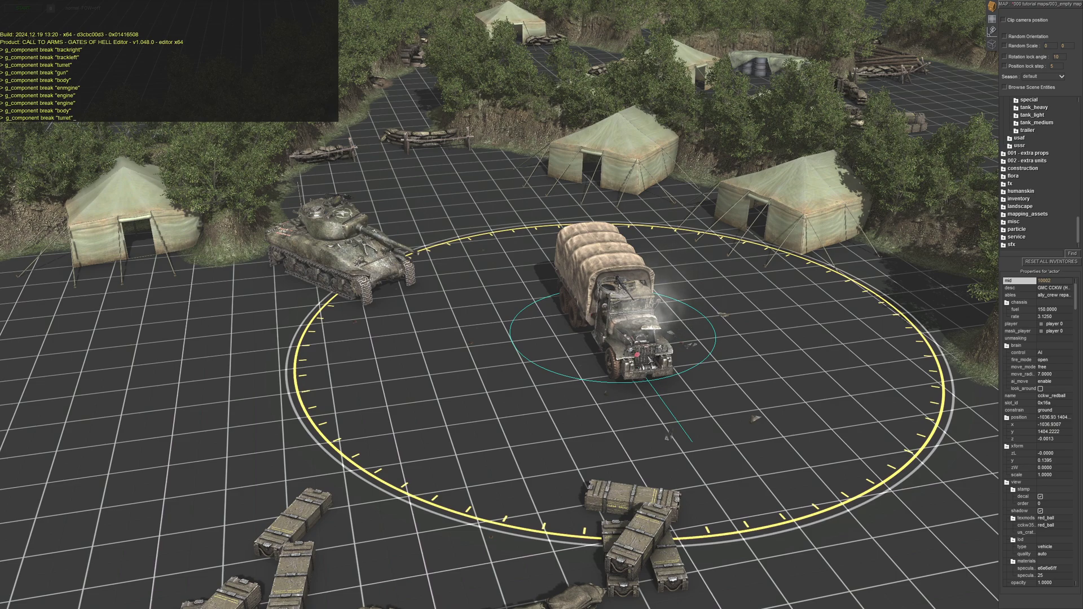
pyautogui.press('Return')
# - Try to break the truck's right wheels by running g_component break "wheelright" twice
pyautogui.press('Up')
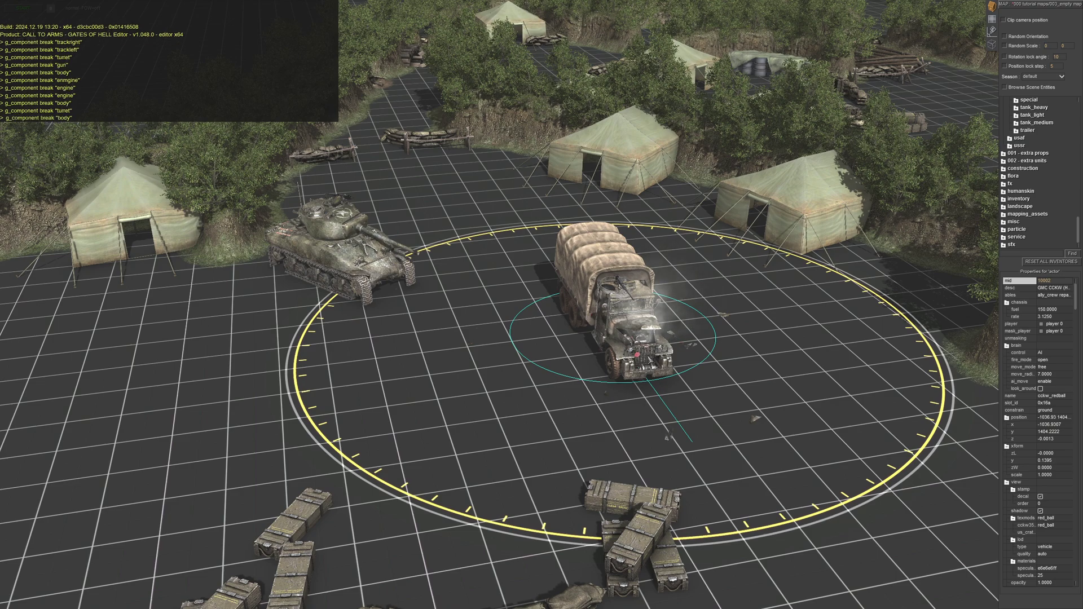
pyautogui.press('Up')
pyautogui.press('Up')
pyautogui.press('Up')
pyautogui.press('Up')
pyautogui.press('Up')
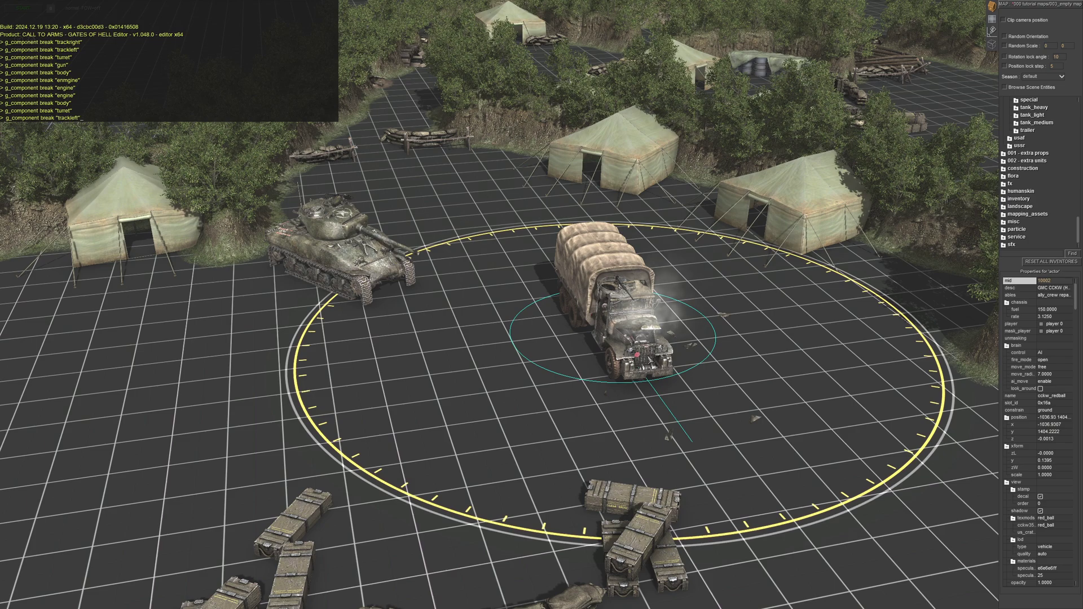
pyautogui.press('Down')
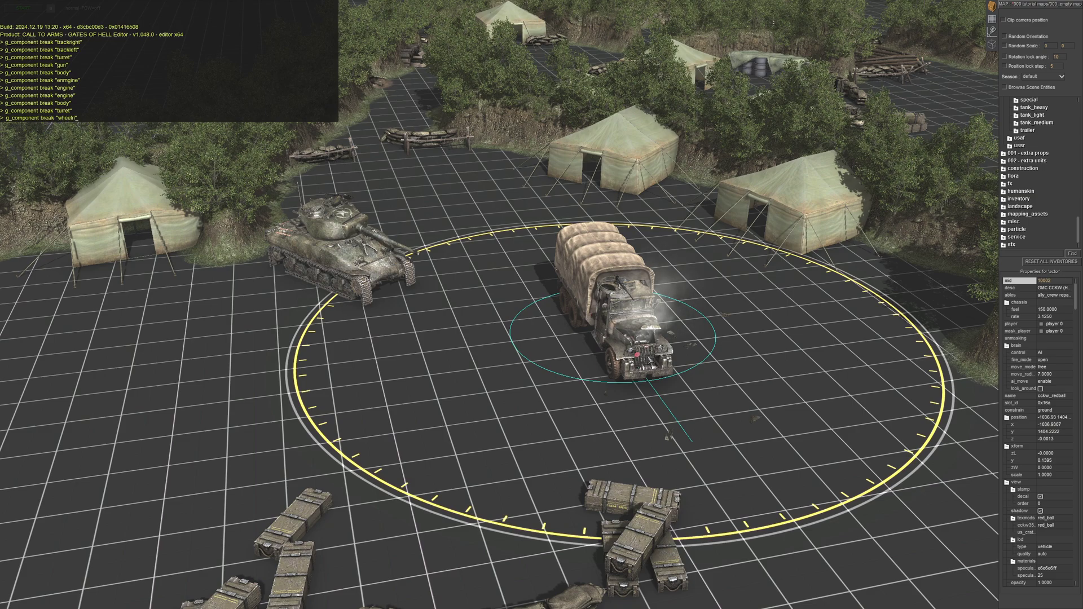
pyautogui.press('Return')
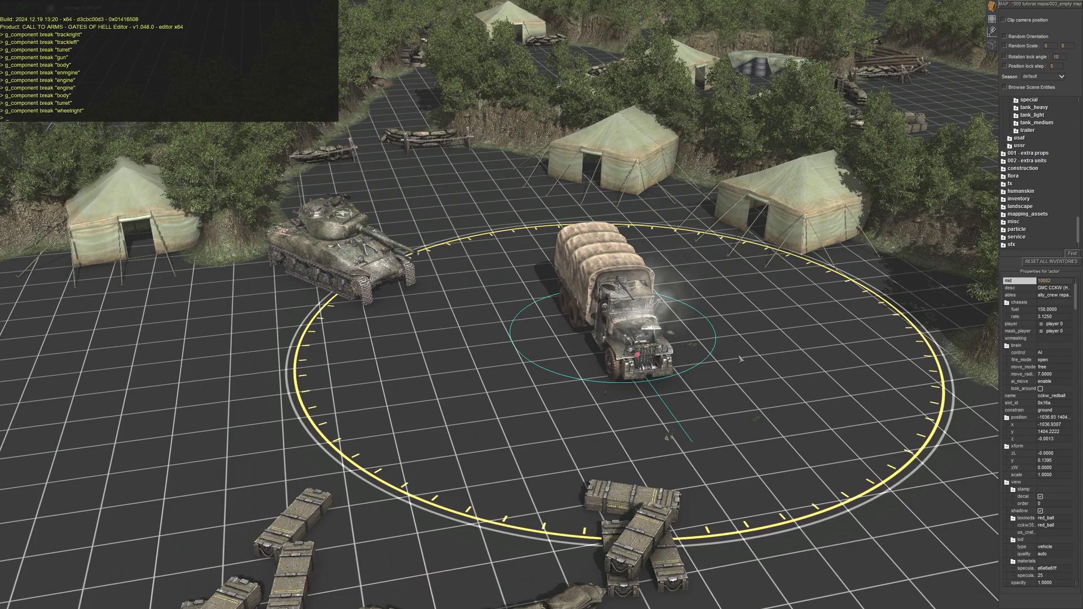
pyautogui.moveTo(740, 359); pyautogui.dragTo(785, 370, button='middle')
pyautogui.press('Up')
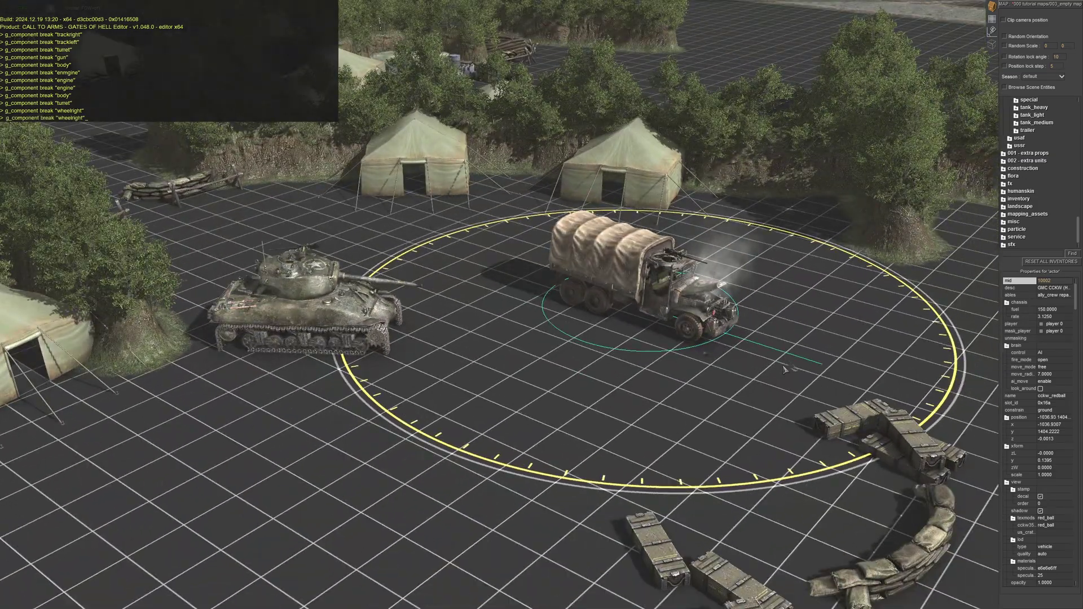
pyautogui.press('Return')
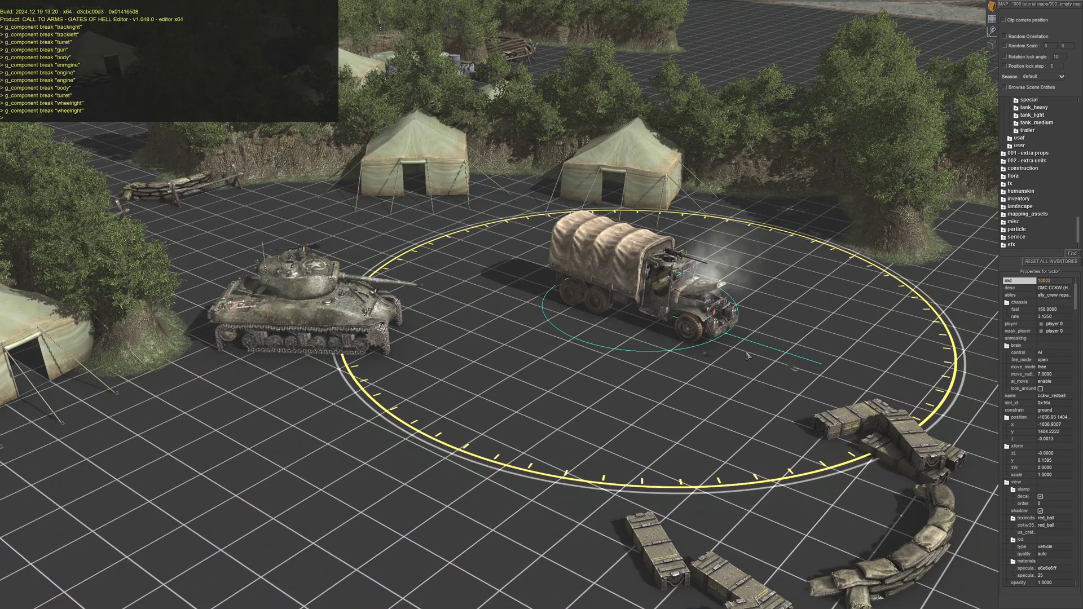
# - Display the component names on the truck and examine how its individual wheels are labelled
pyautogui.scroll(3, 747, 355)
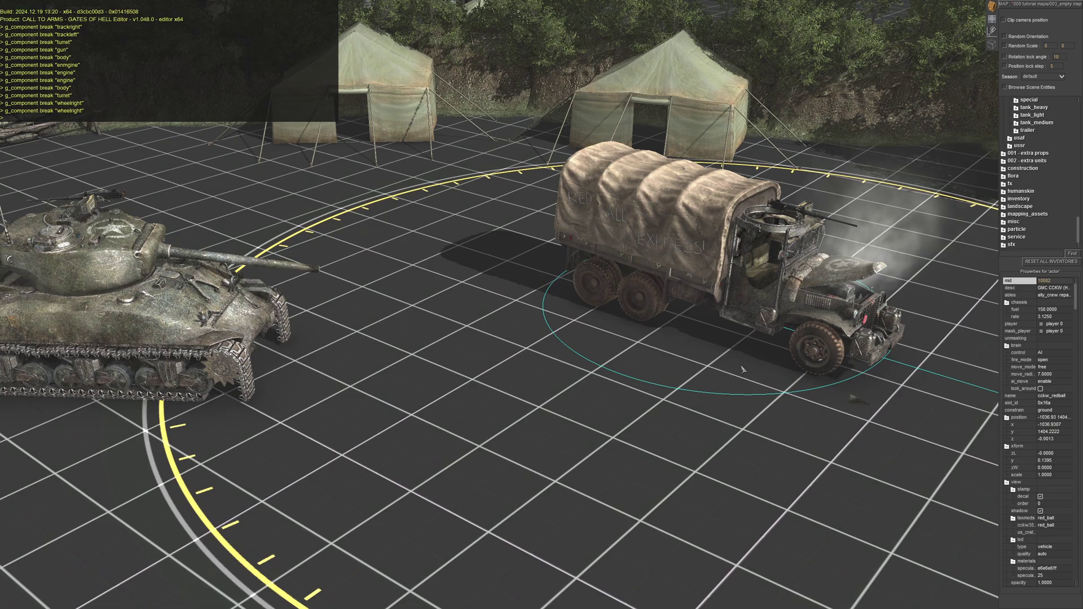
pyautogui.press('`')
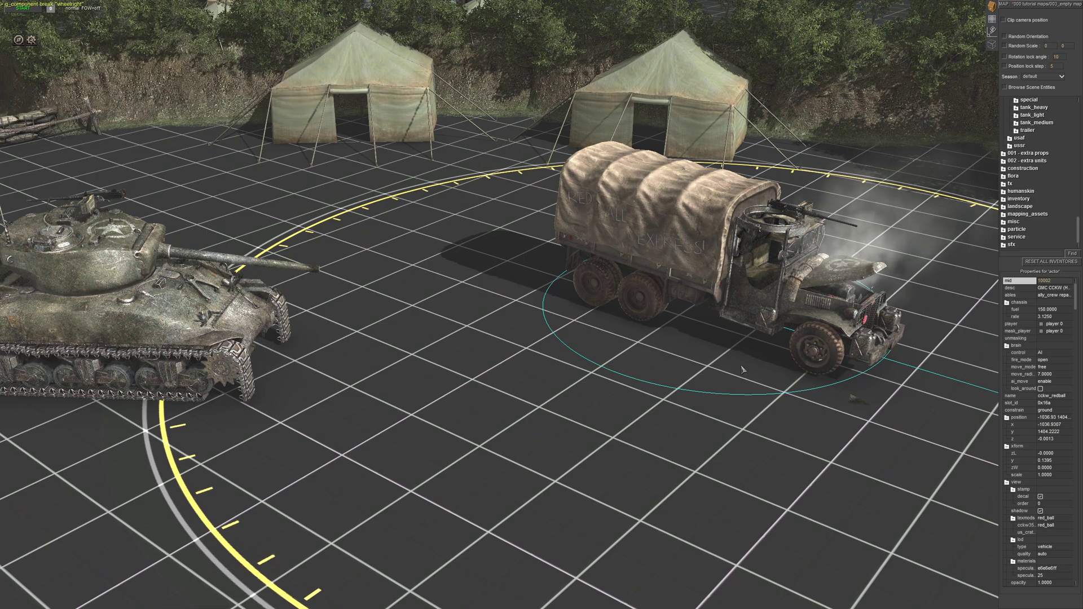
pyautogui.press('v')
pyautogui.press('Right')
pyautogui.scroll(3, 810, 382)
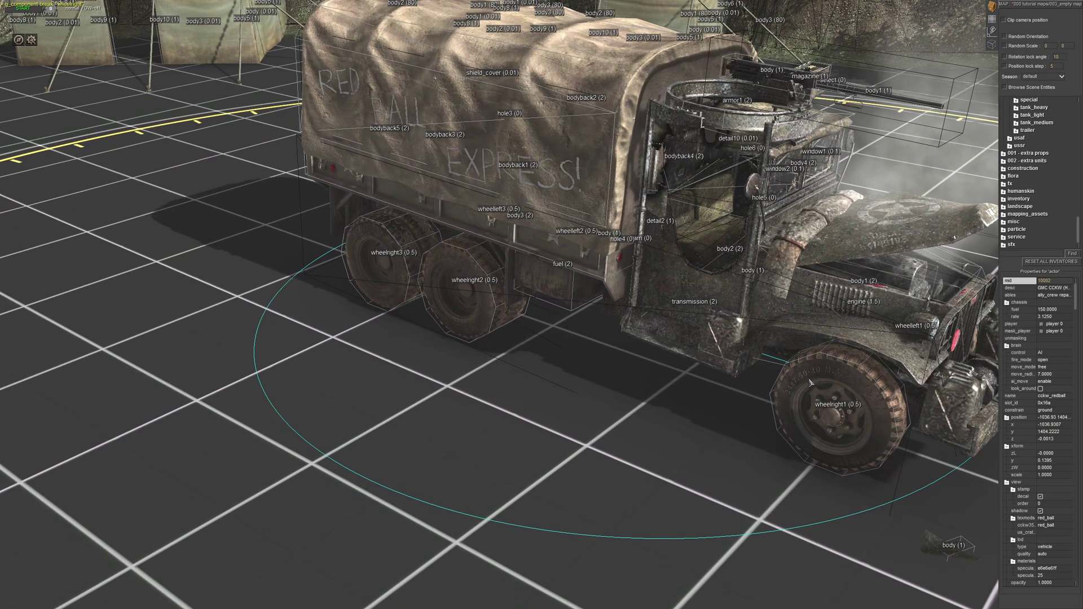
pyautogui.scroll(-5, 796, 415)
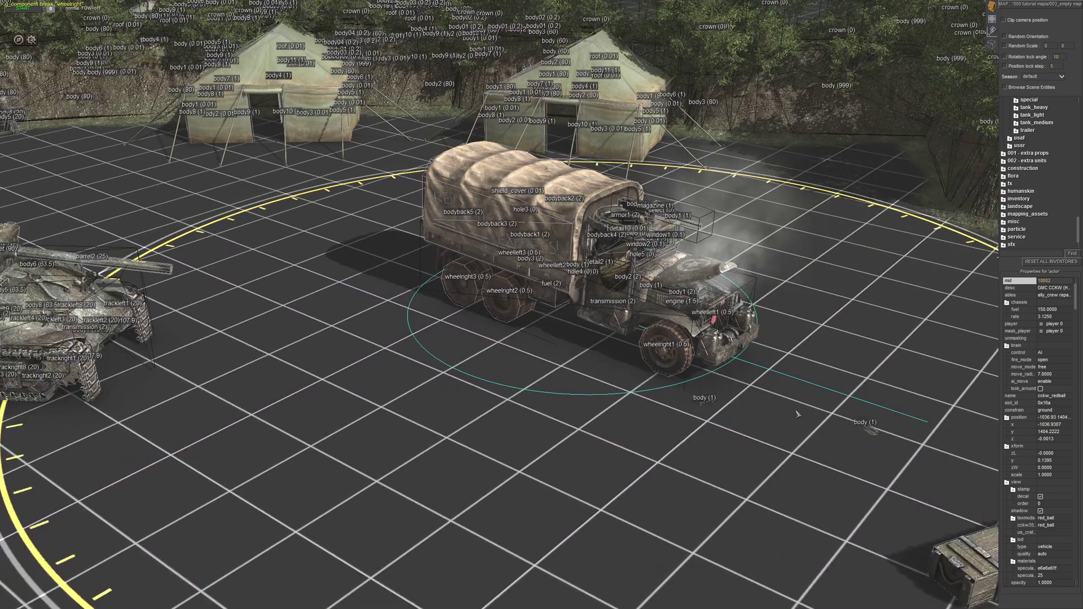
pyautogui.press('v')
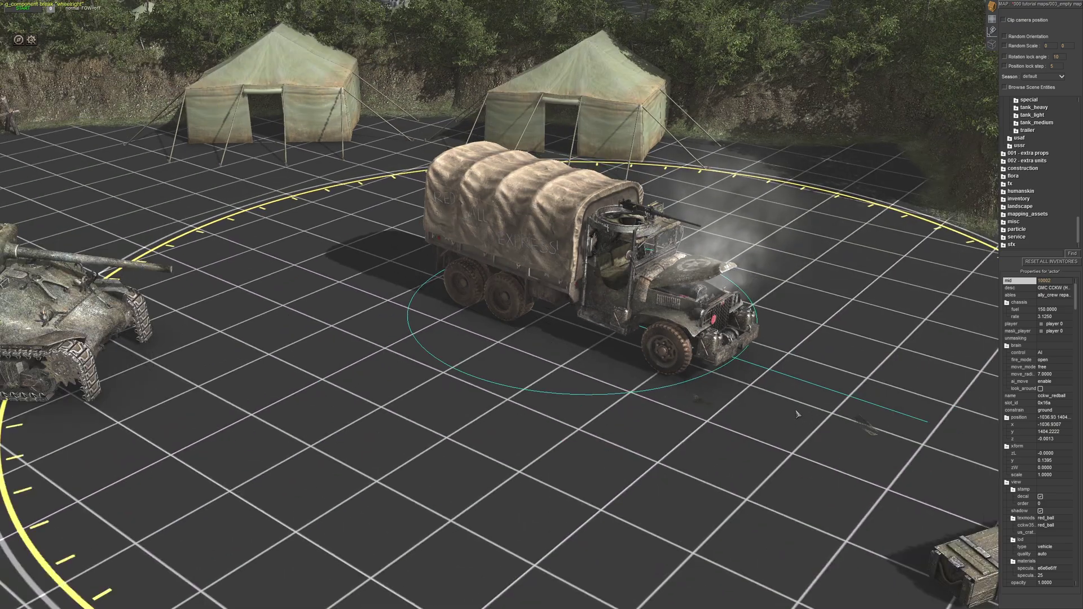
# - Break the truck's right wheels by running g_component break for "wheelright1", "wheelright2" and "wheelright3" in turn
pyautogui.press('`')
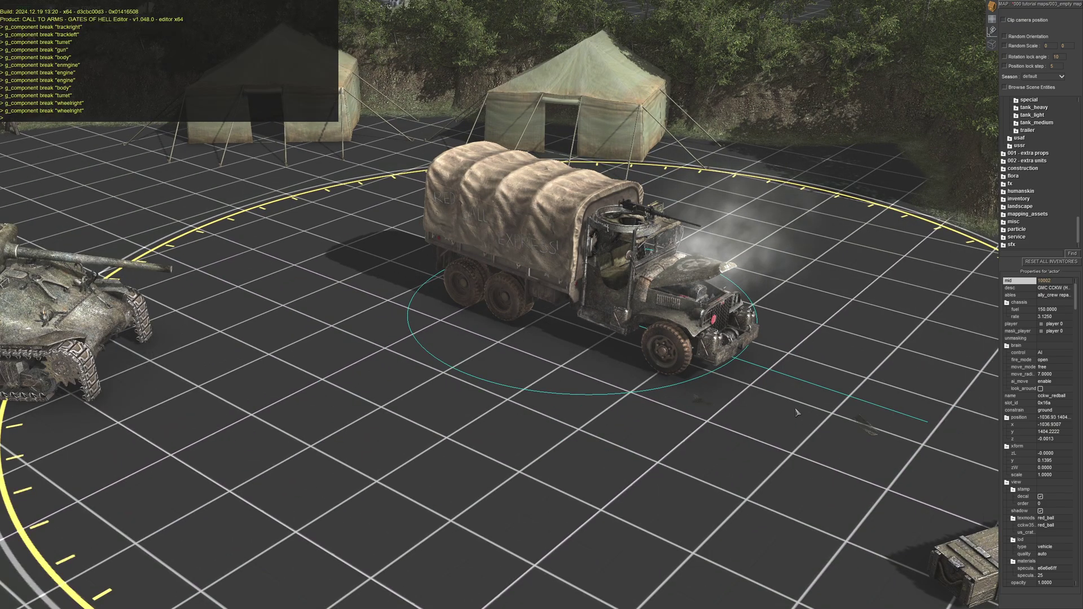
pyautogui.press('Up')
pyautogui.press('BackSpace')
pyautogui.write('1"')
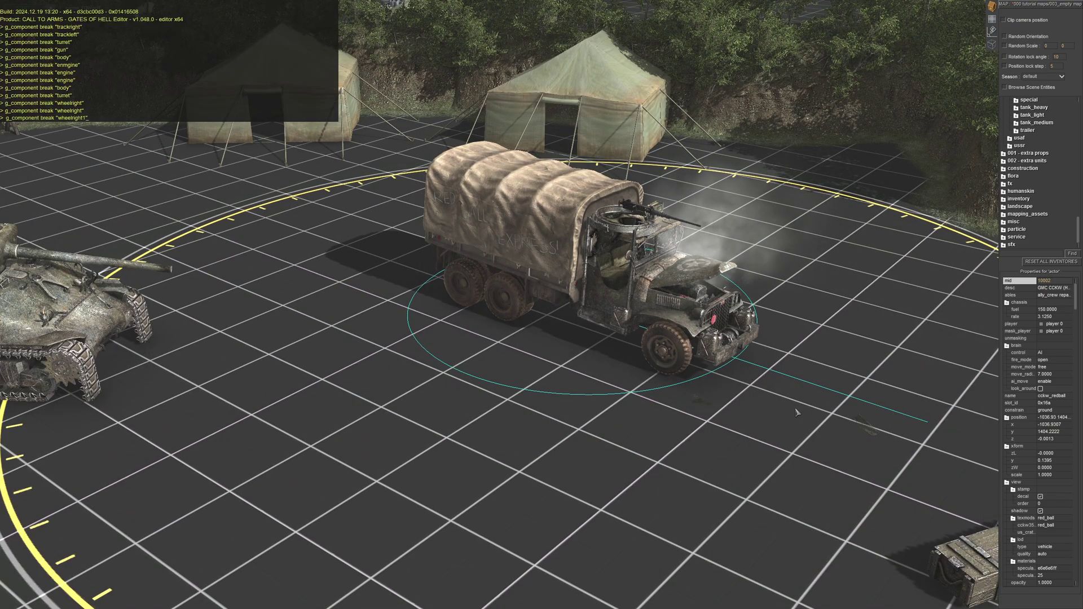
pyautogui.press('Return')
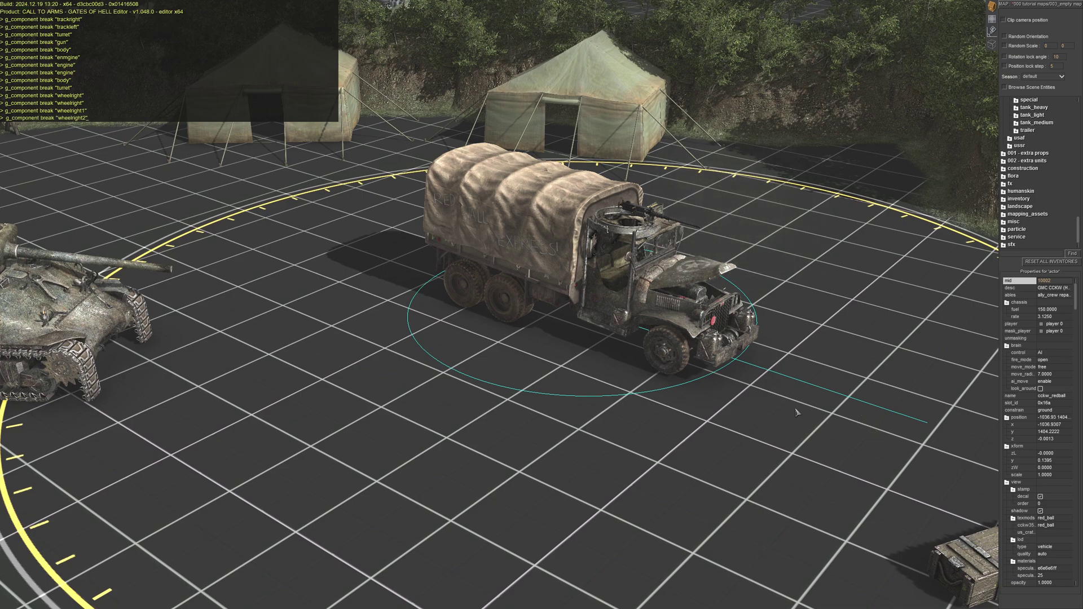
pyautogui.press('Return')
pyautogui.press('Up')
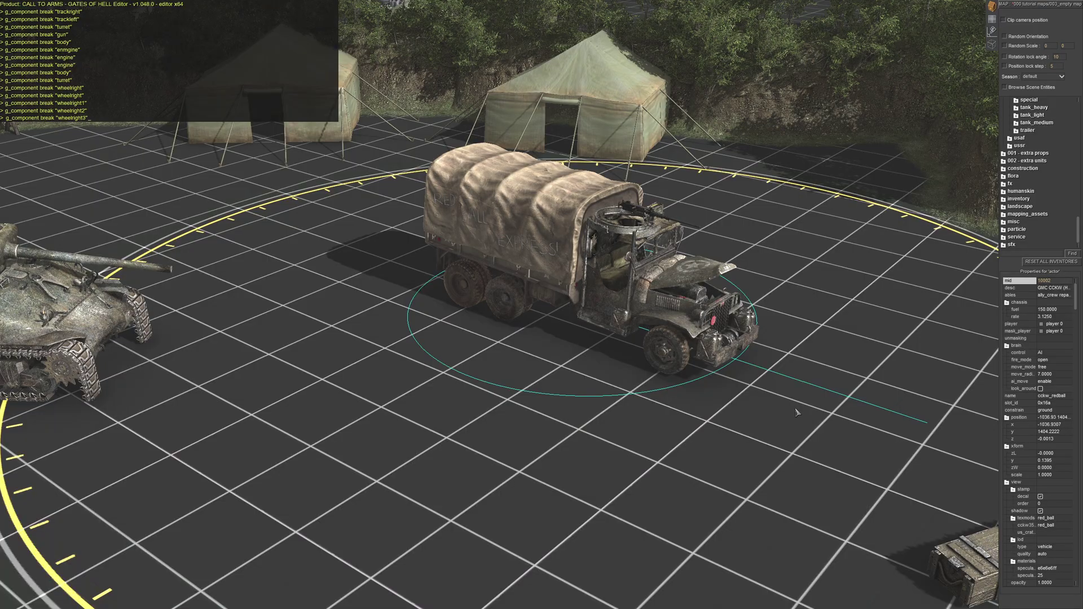
pyautogui.press('Return')
# - Close the console and inspect the truck's right-side wheels with the component names displayed
pyautogui.scroll(-3, 742, 400)
pyautogui.moveTo(734, 387); pyautogui.dragTo(701, 377, button='middle')
pyautogui.scroll(3, 700, 378)
pyautogui.press('`')
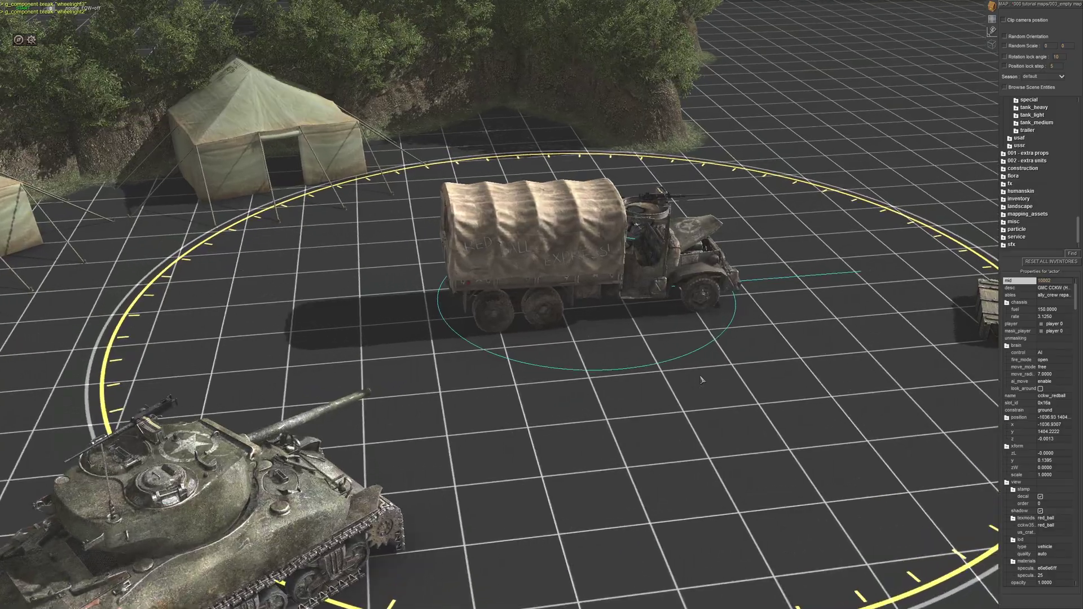
pyautogui.press('v')
pyautogui.scroll(3, 681, 384)
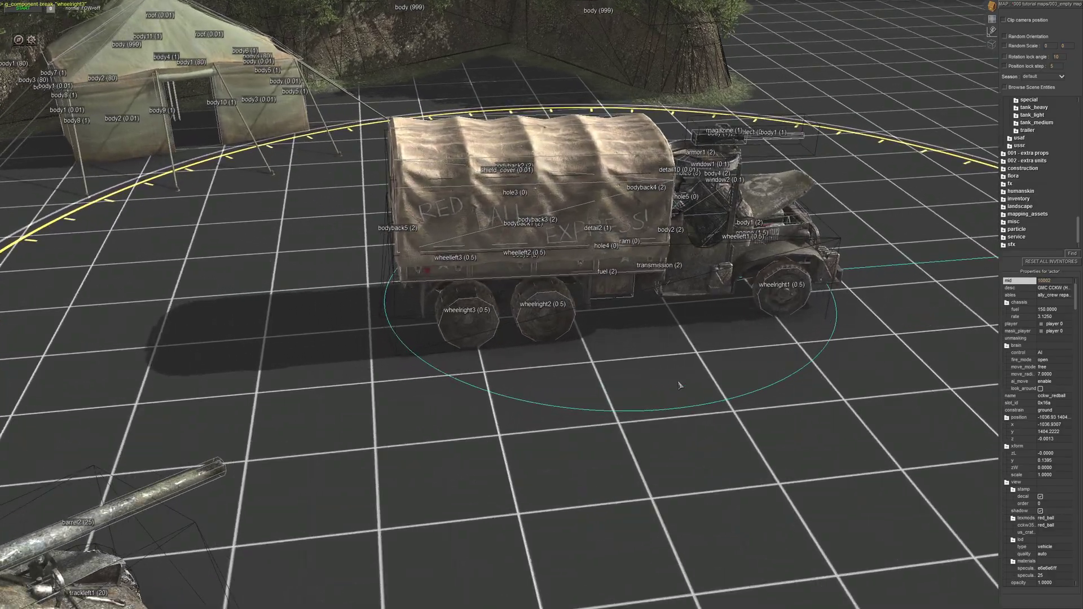
pyautogui.moveTo(680, 385); pyautogui.dragTo(362, 371, button='middle')
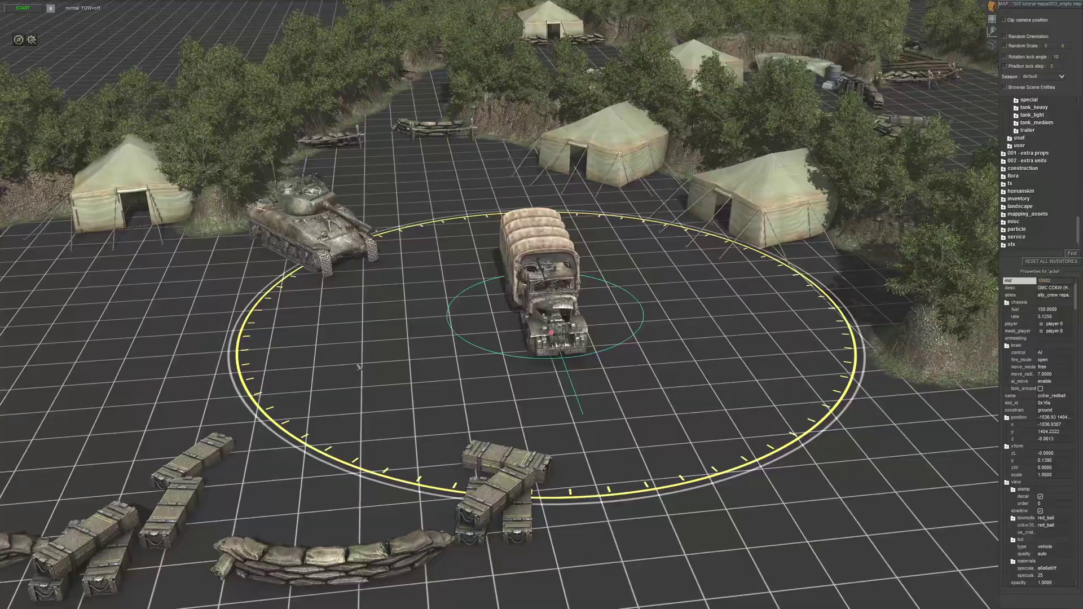
# - Delete the tank and the truck together from the map and collapse the vehicle category
pyautogui.click(359, 367)
pyautogui.press('Down')
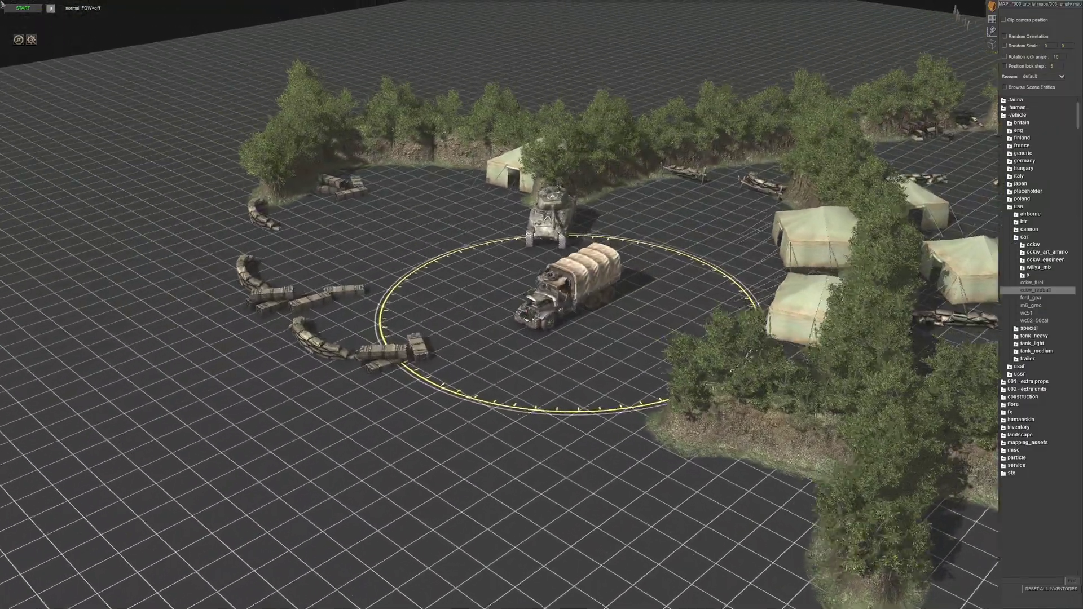
pyautogui.moveTo(2, 4); pyautogui.dragTo(403, 316, button='middle')
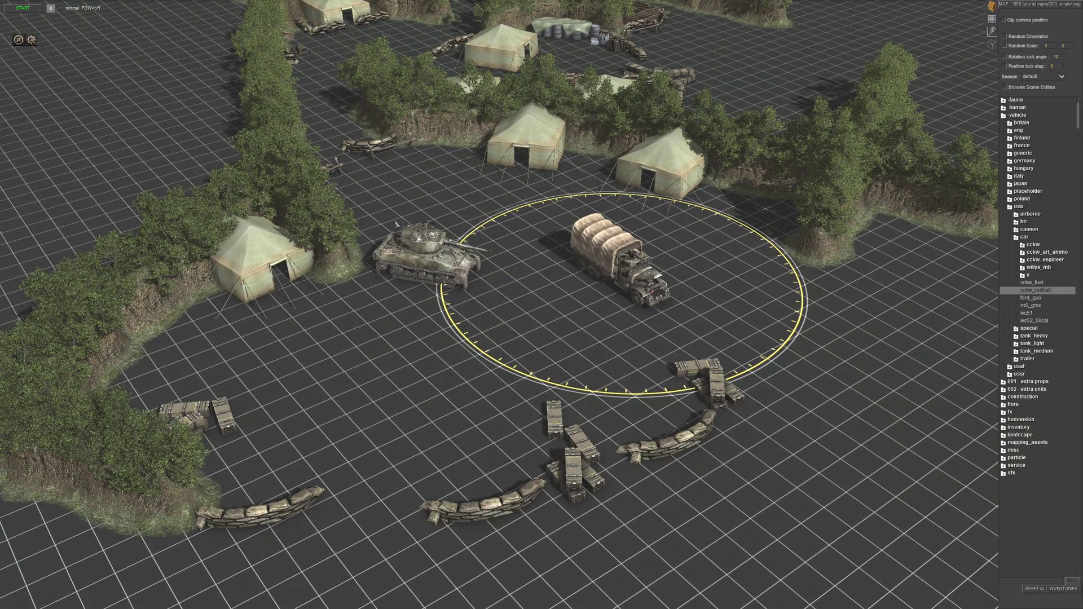
pyautogui.moveTo(392, 214); pyautogui.dragTo(729, 362)
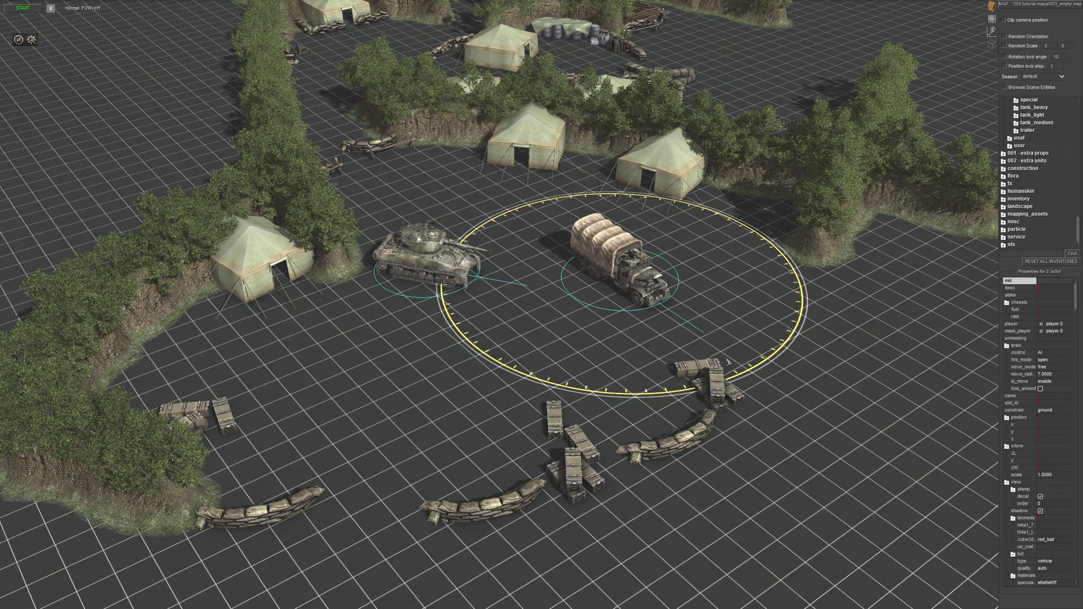
pyautogui.press('Delete')
pyautogui.scroll(-2, 592, 355)
pyautogui.moveTo(592, 355); pyautogui.dragTo(565, 345, button='middle')
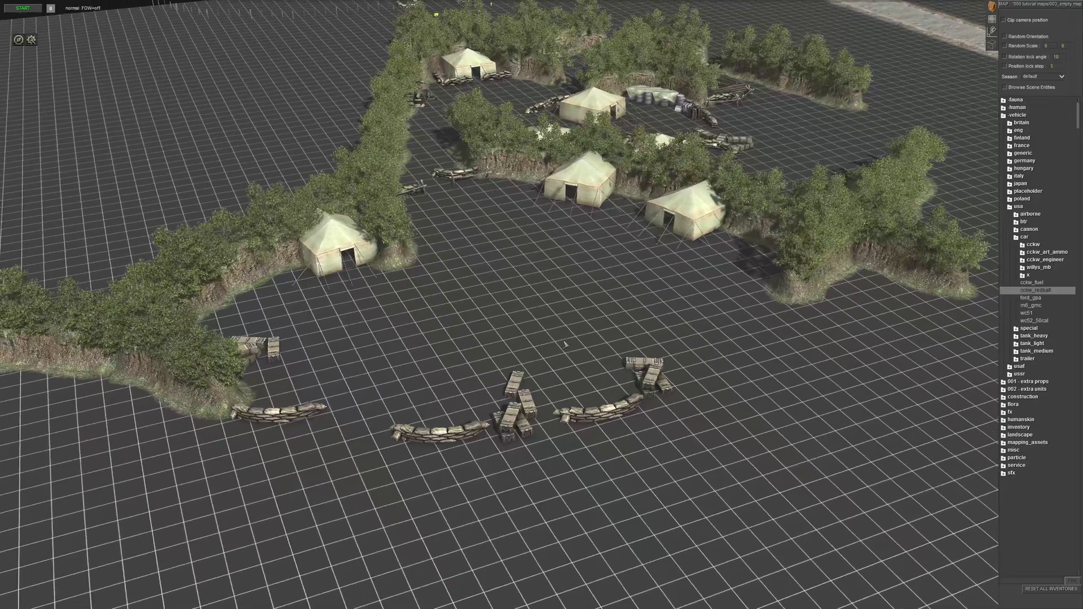
pyautogui.click(1014, 215)
pyautogui.click(1004, 116)
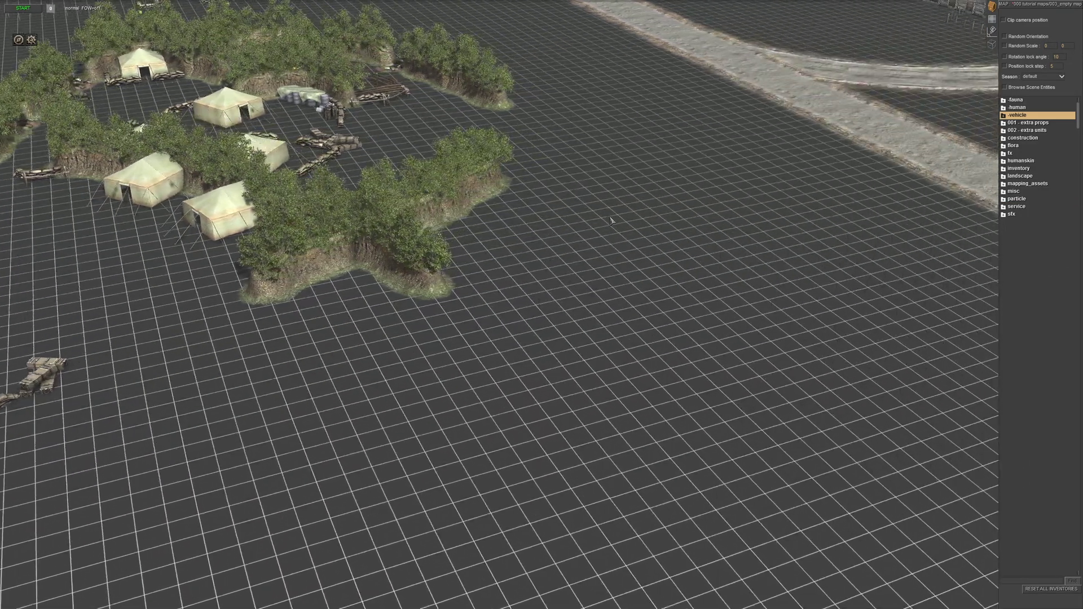
pyautogui.moveTo(734, 293); pyautogui.dragTo(471, 272, button='middle')
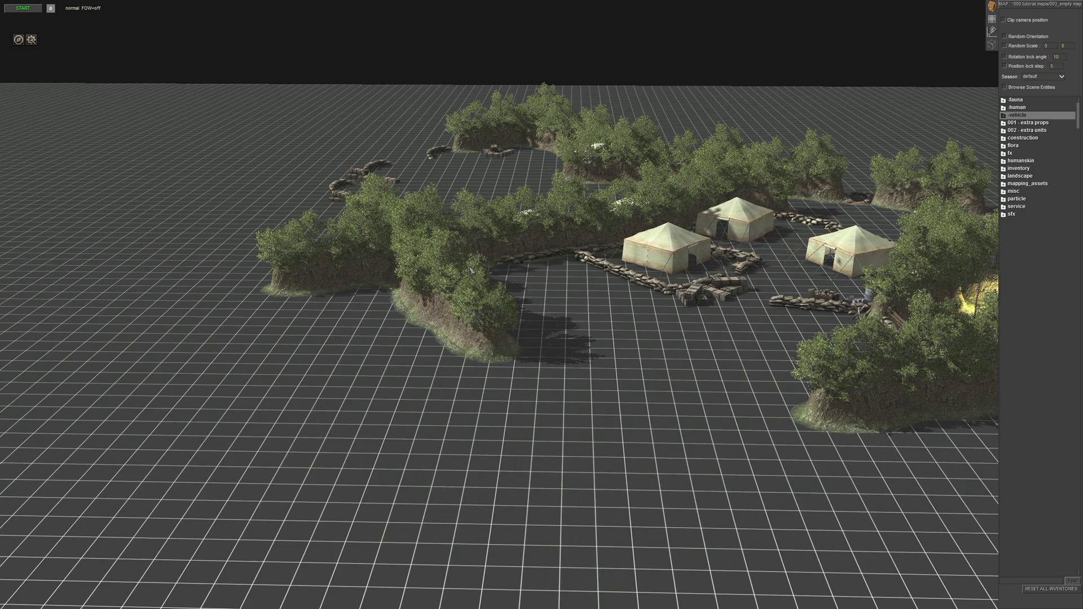
pyautogui.moveTo(470, 271); pyautogui.dragTo(439, 315, button='middle')
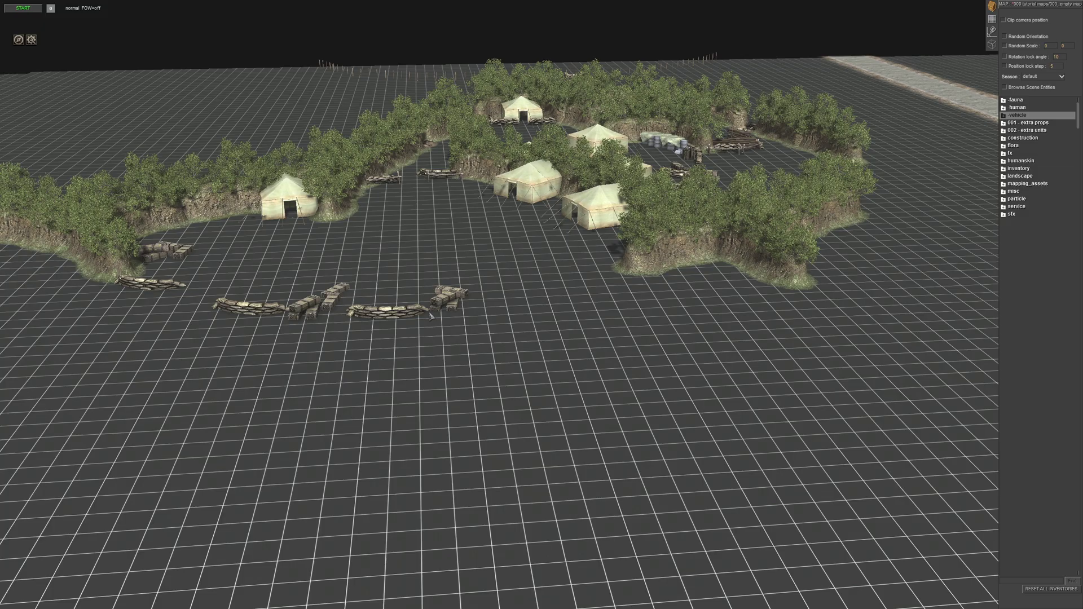
pyautogui.moveTo(461, 352); pyautogui.dragTo(437, 303, button='middle')
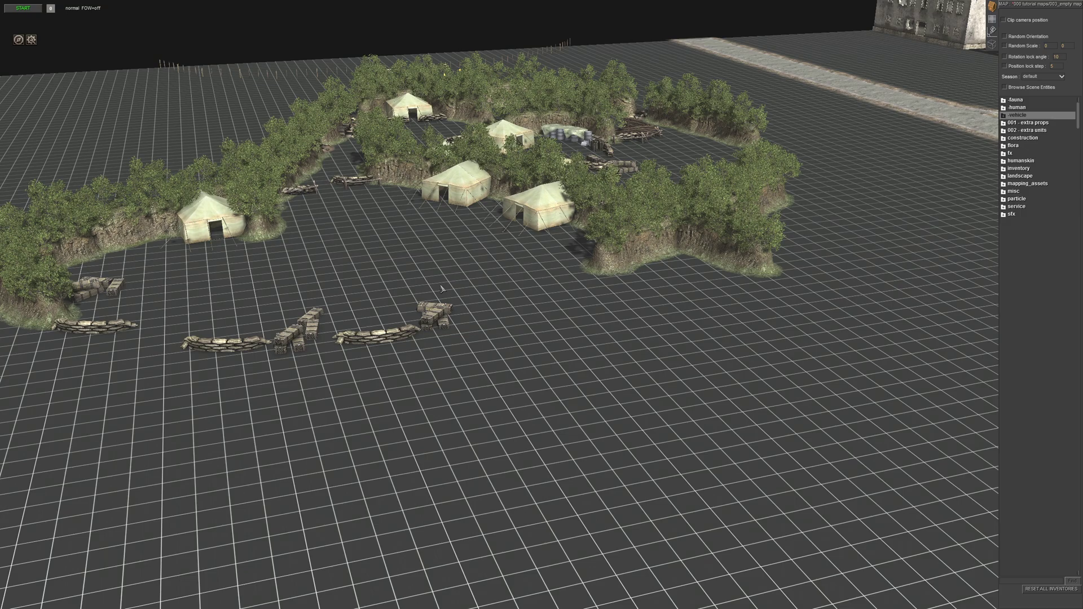
pyautogui.moveTo(443, 289); pyautogui.dragTo(489, 287, button='middle')
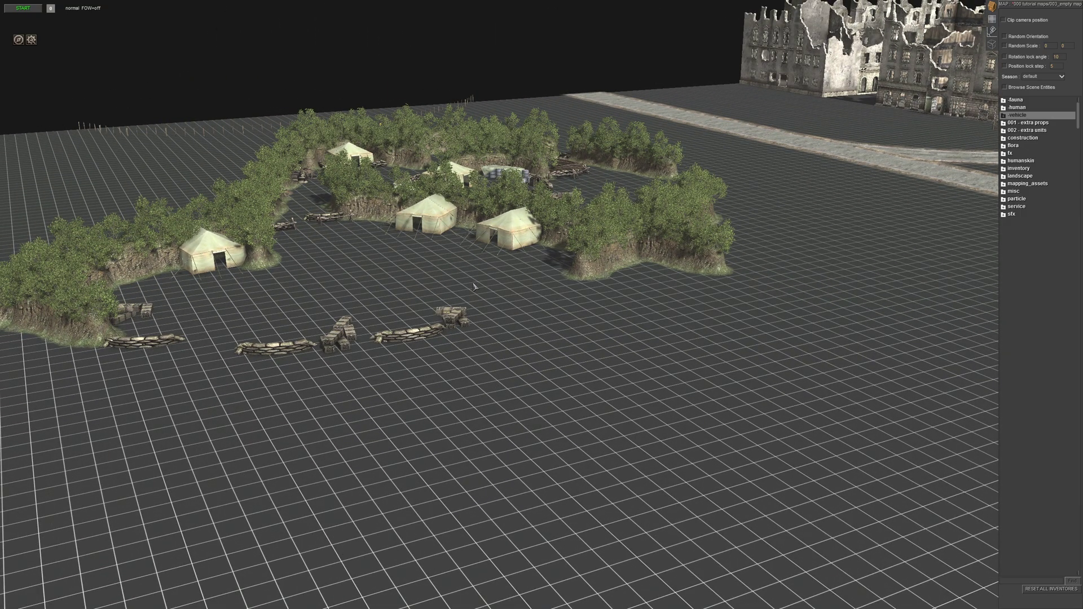